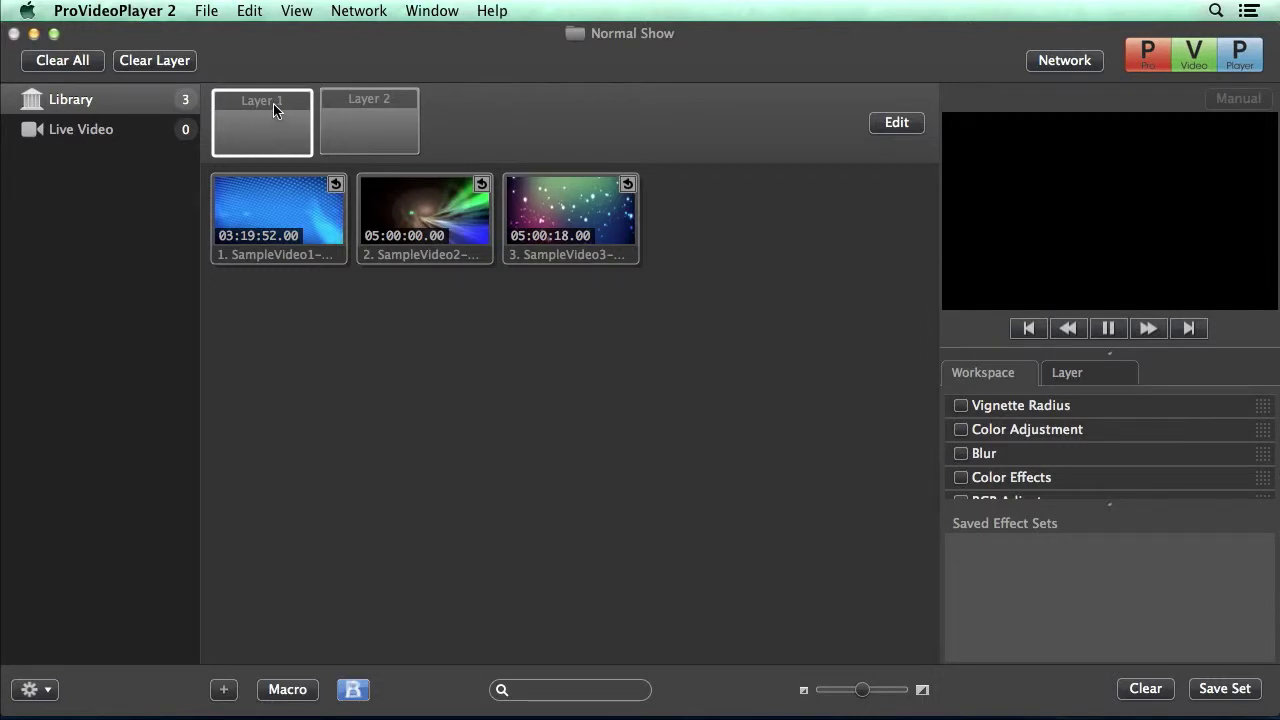
Step: Play SampleVideo1 on Layer 1 and SampleVideo2 on Layer 2, and clear all layers
left_click(305, 216)
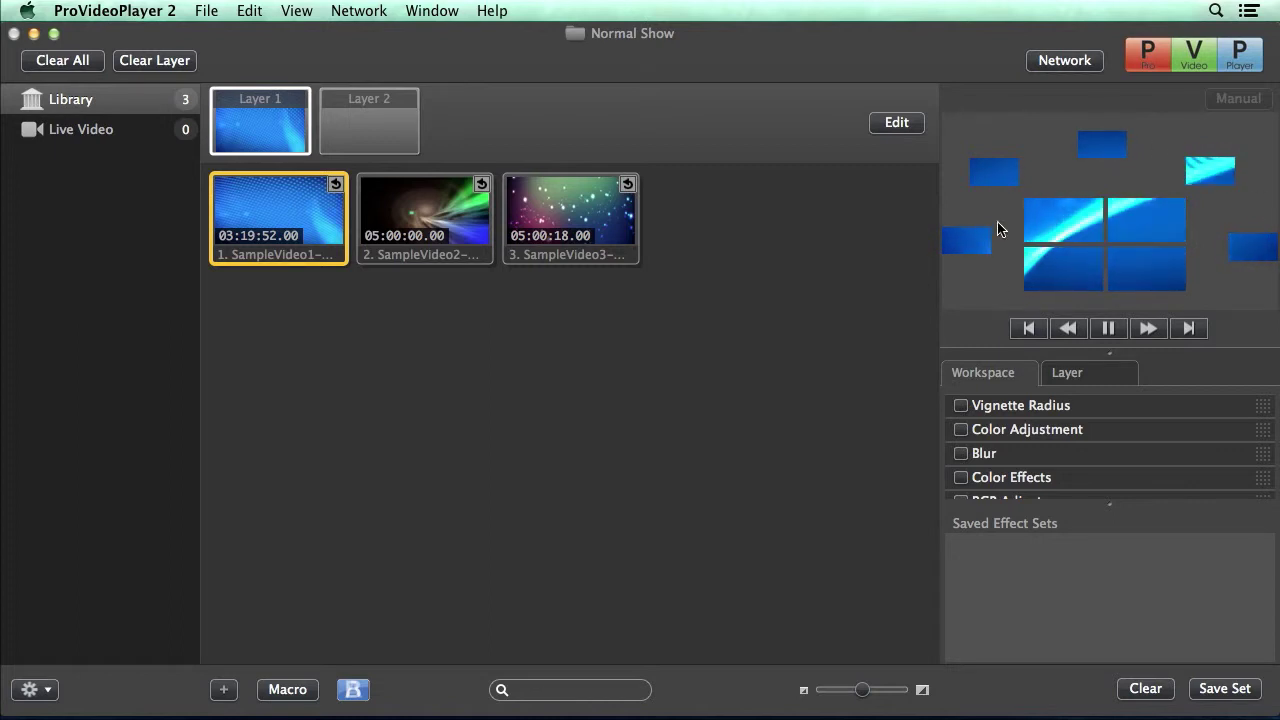
left_click(393, 140)
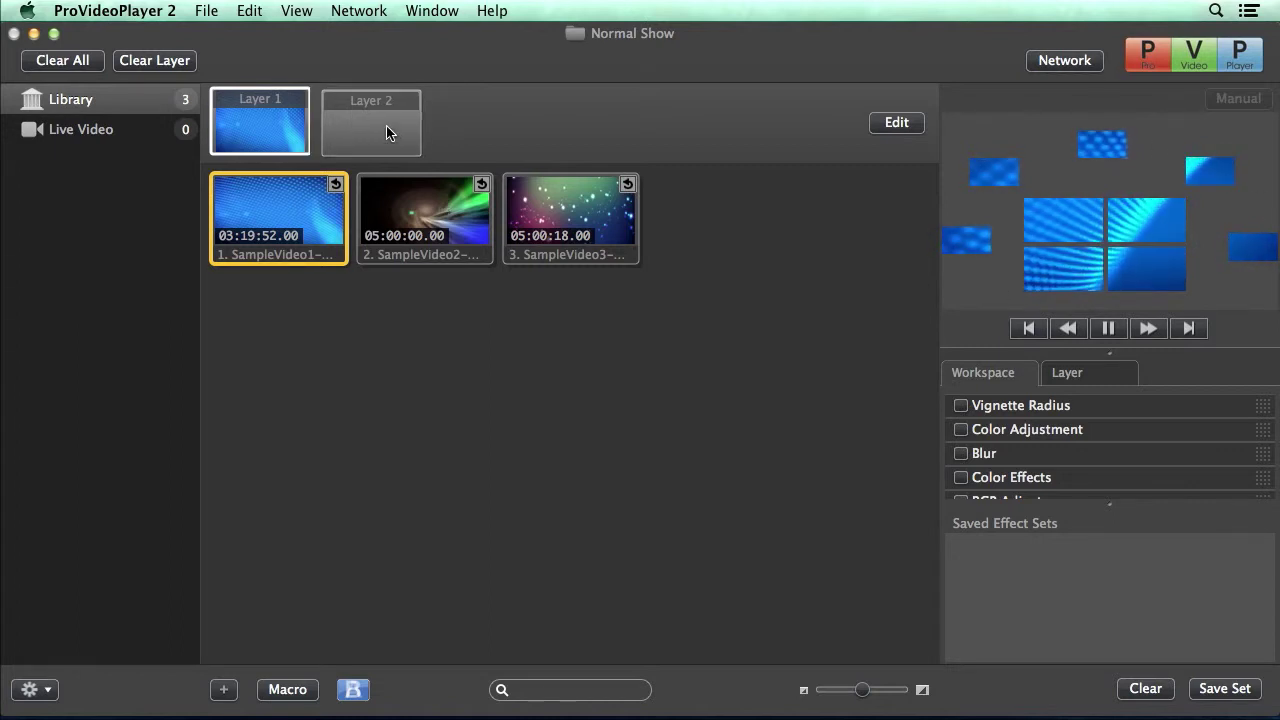
left_click(445, 233)
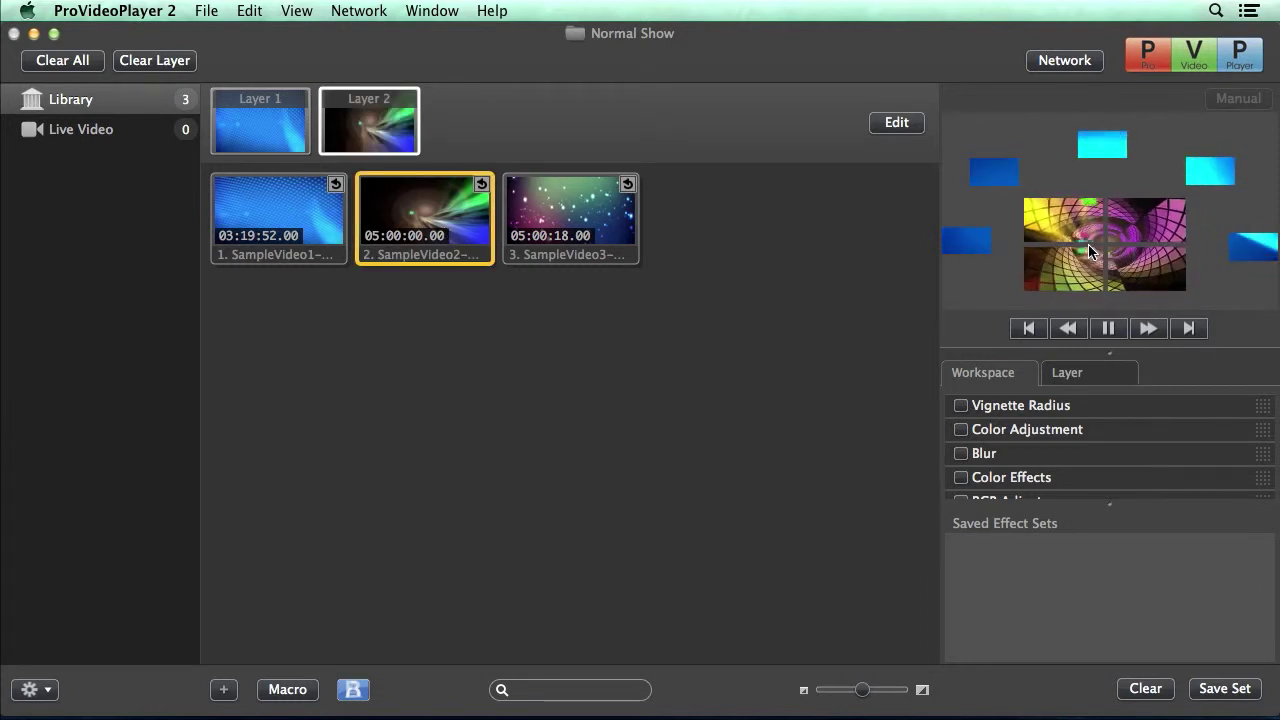
left_click(66, 62)
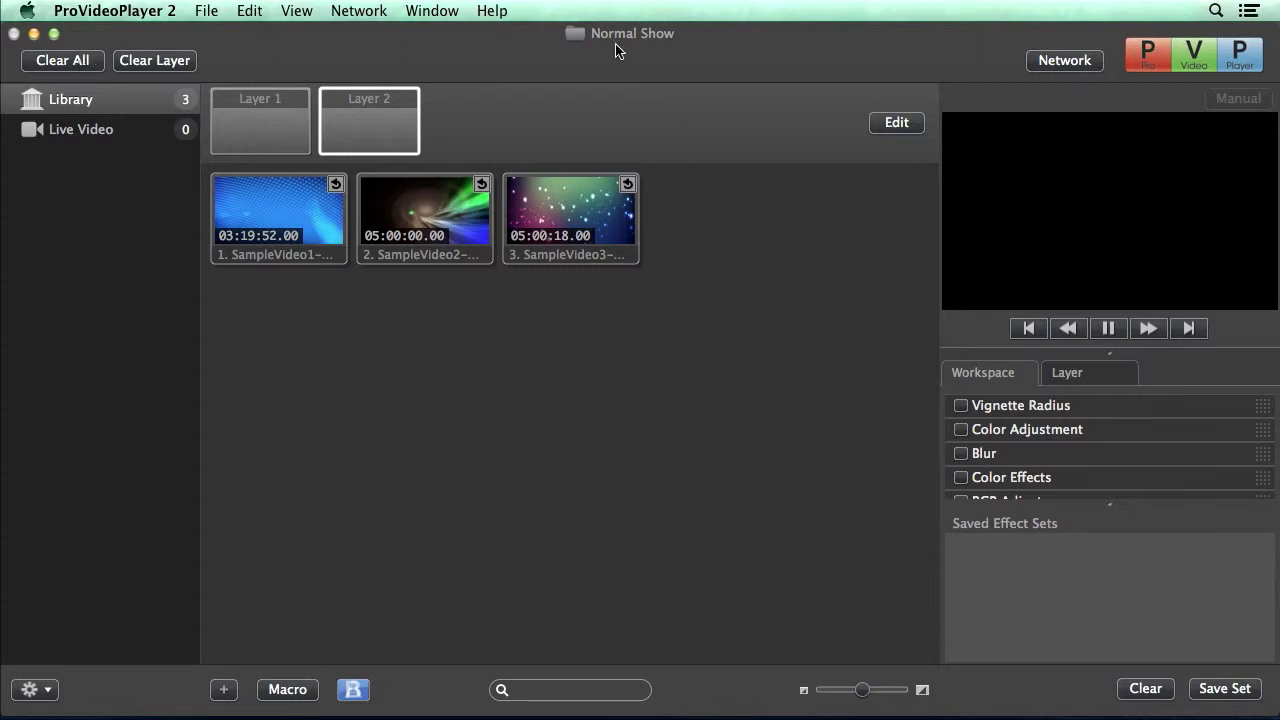
Step: Examine Layer 1's target and its ALL, WALL+Tiled and Tiled target sets in the layout editor
left_click(886, 126)
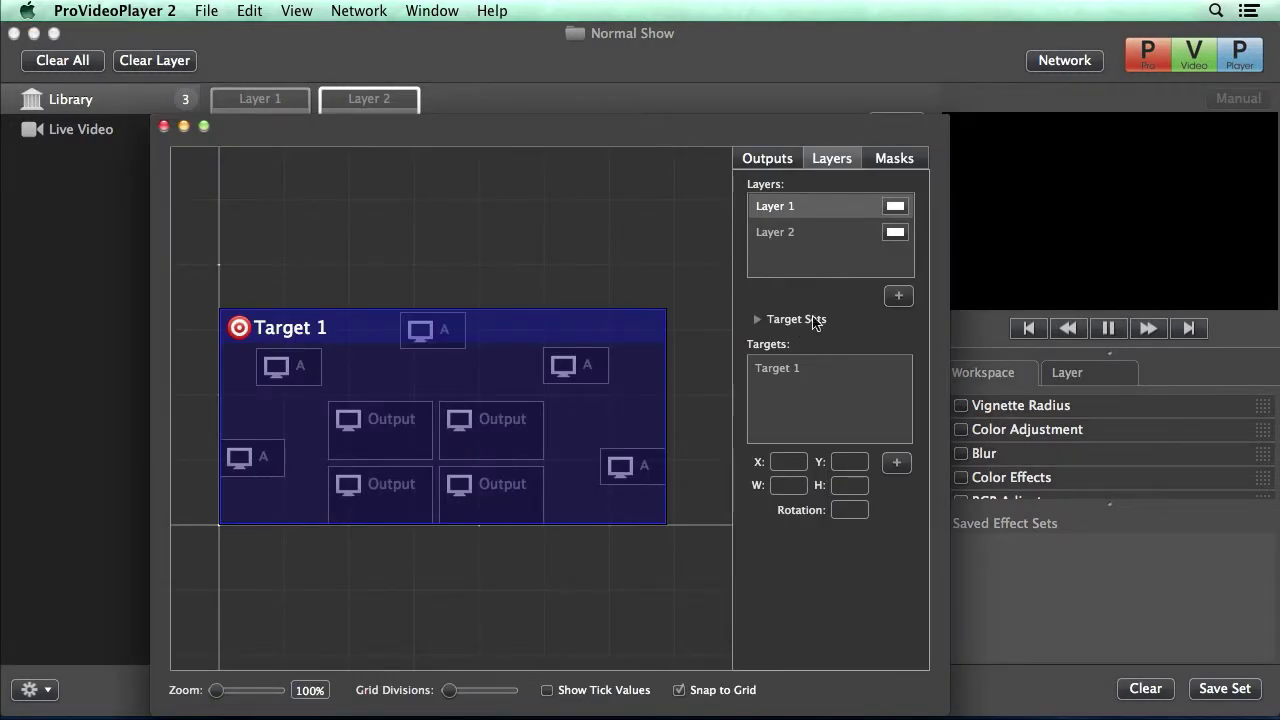
left_click(808, 204)
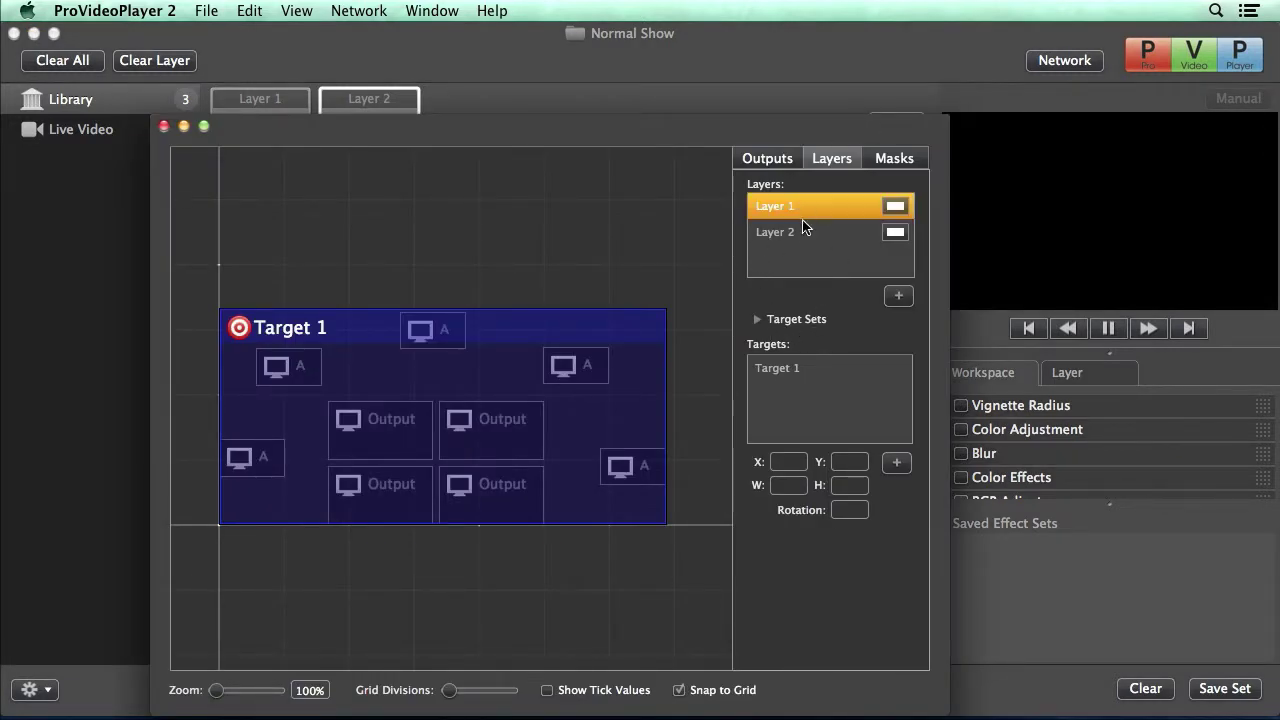
left_click(841, 372)
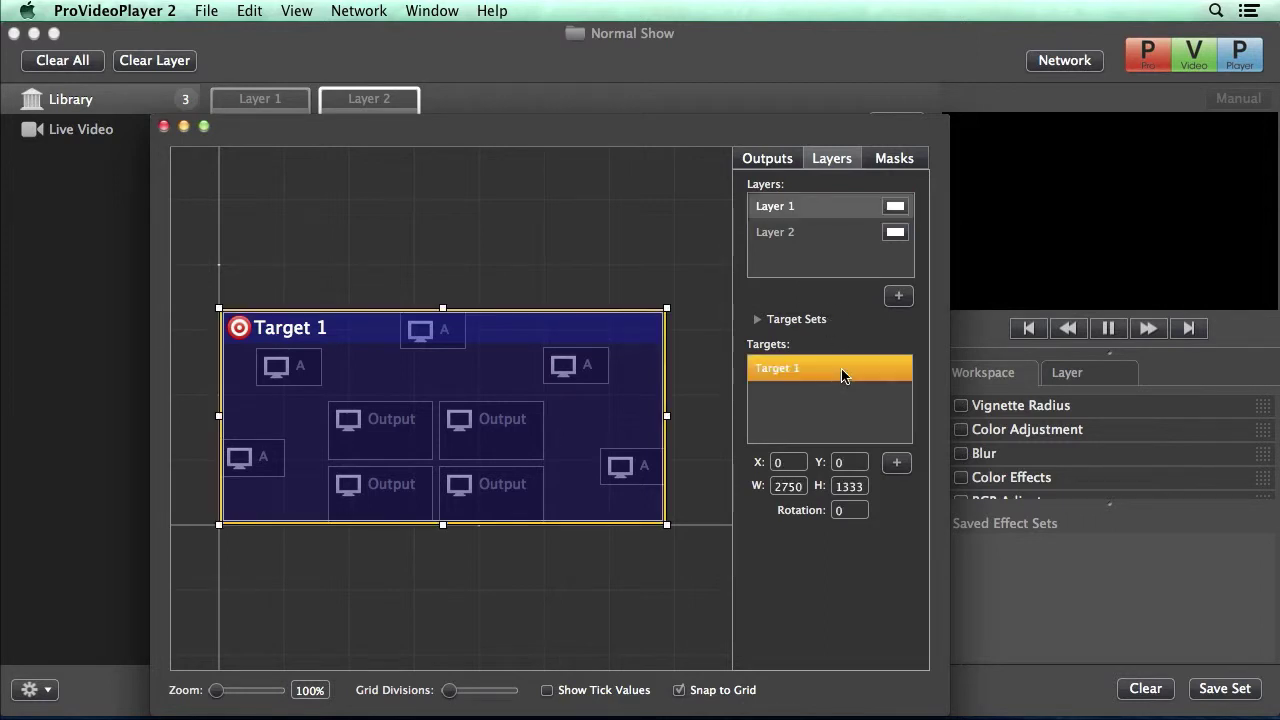
left_click(757, 320)
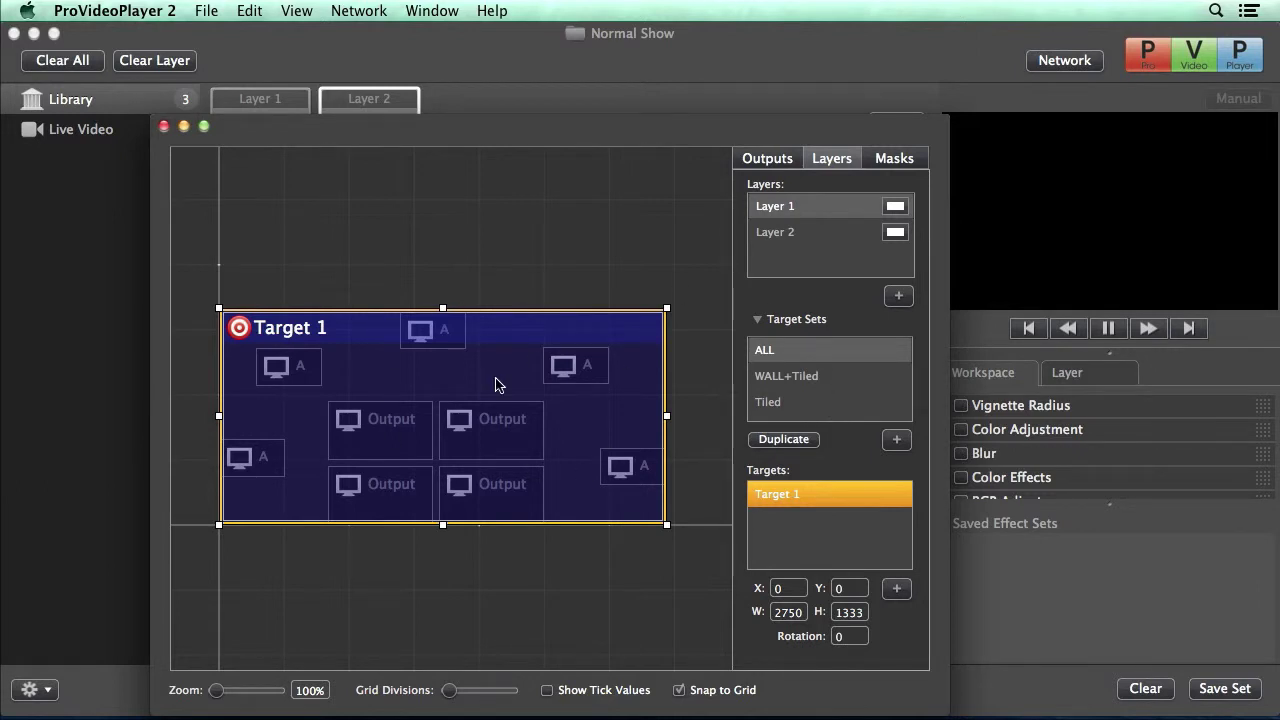
left_click(847, 377)
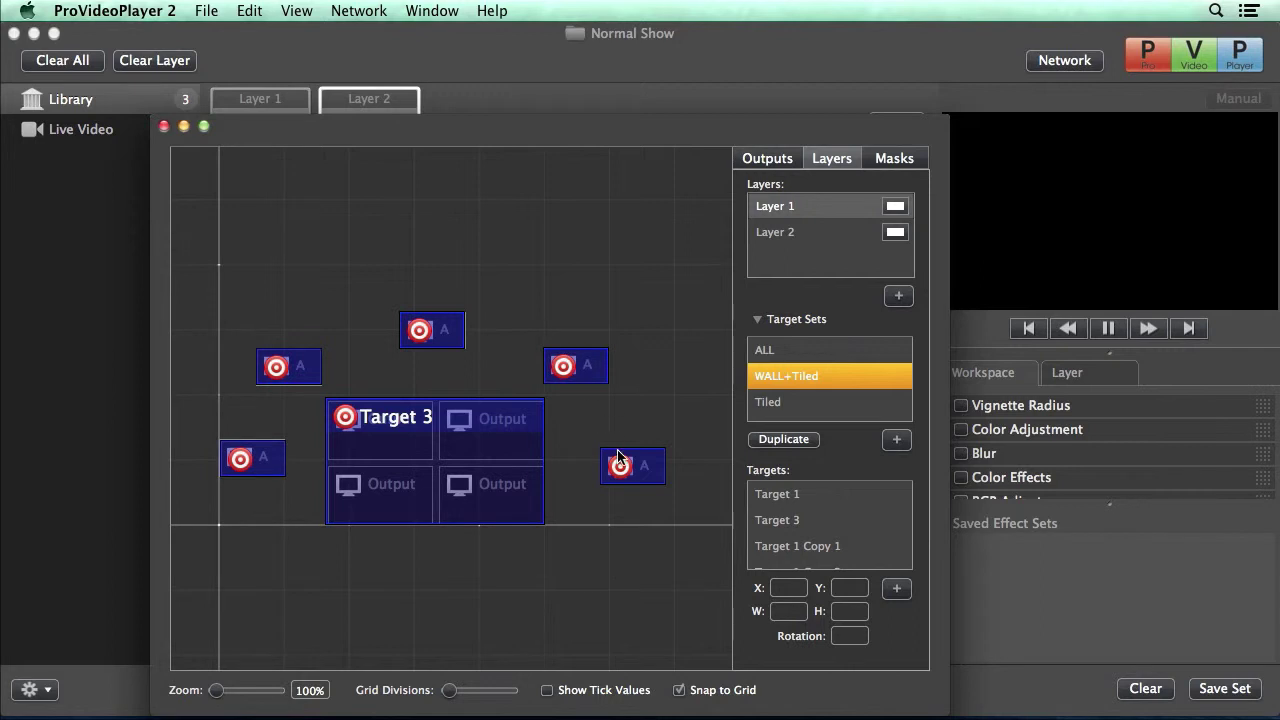
left_click(805, 406)
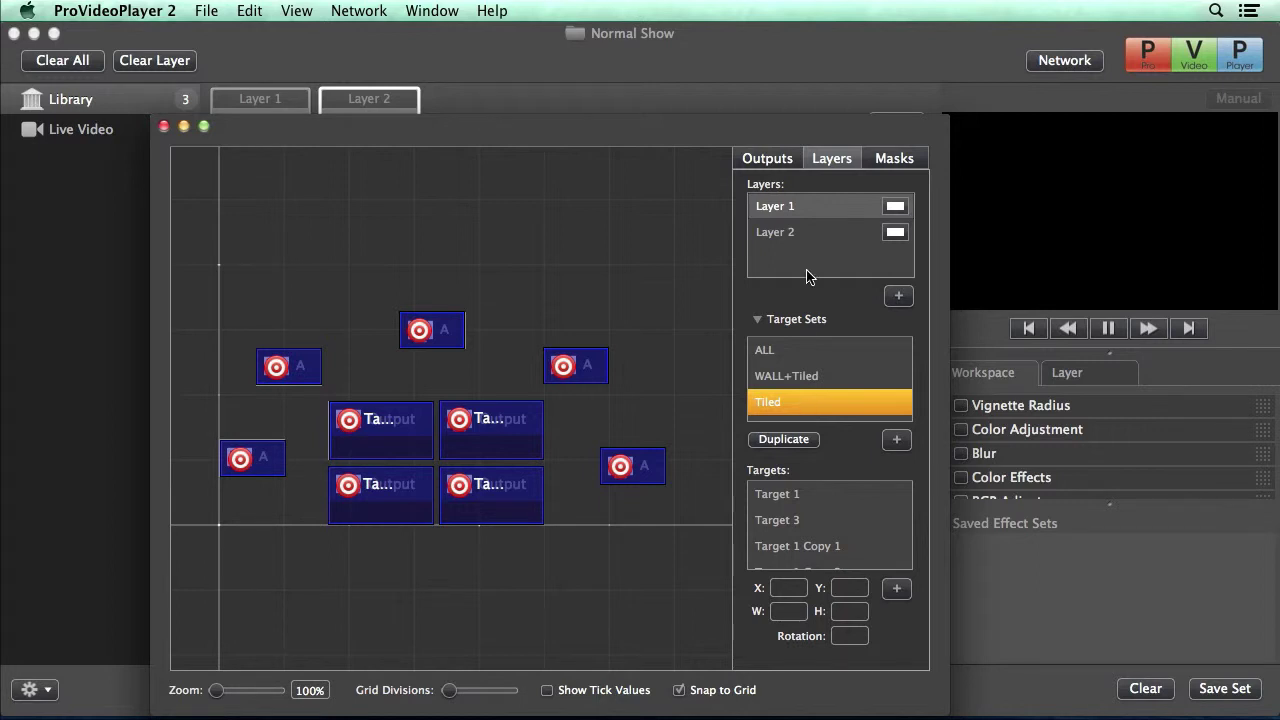
Step: Examine Layer 2's All and TILED target sets and close the layout editor
left_click(813, 238)
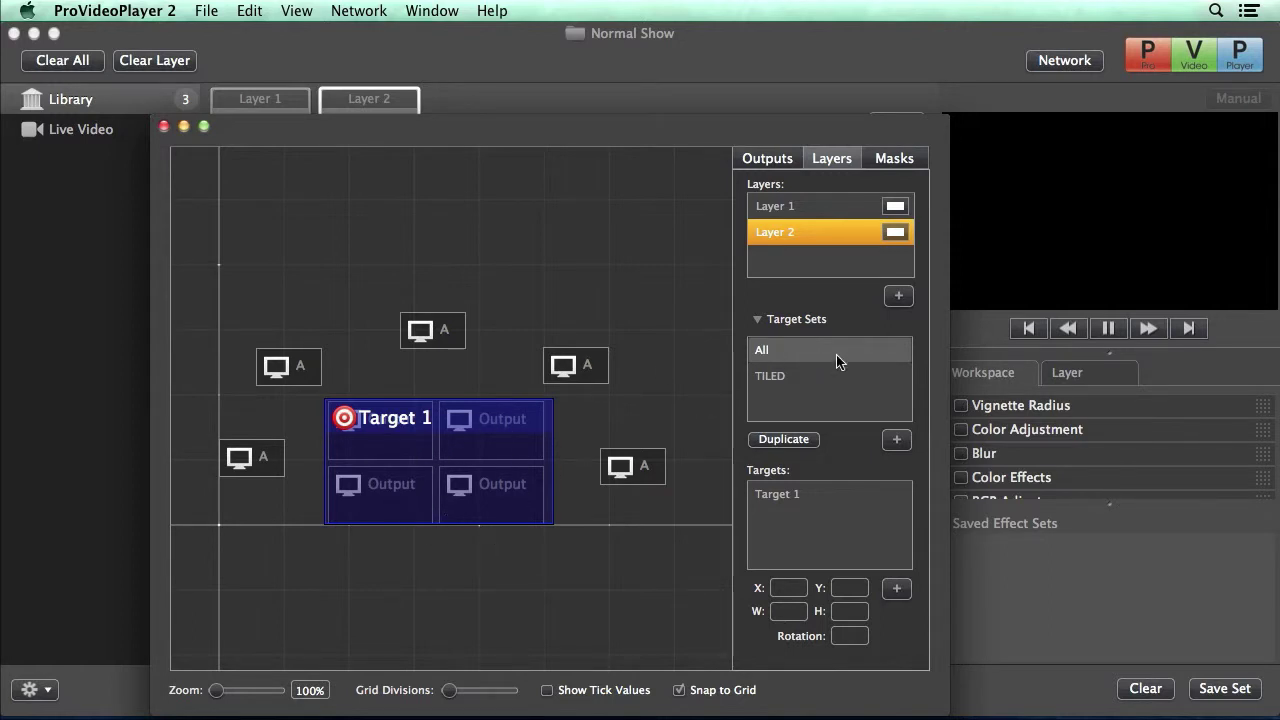
left_click(822, 378)
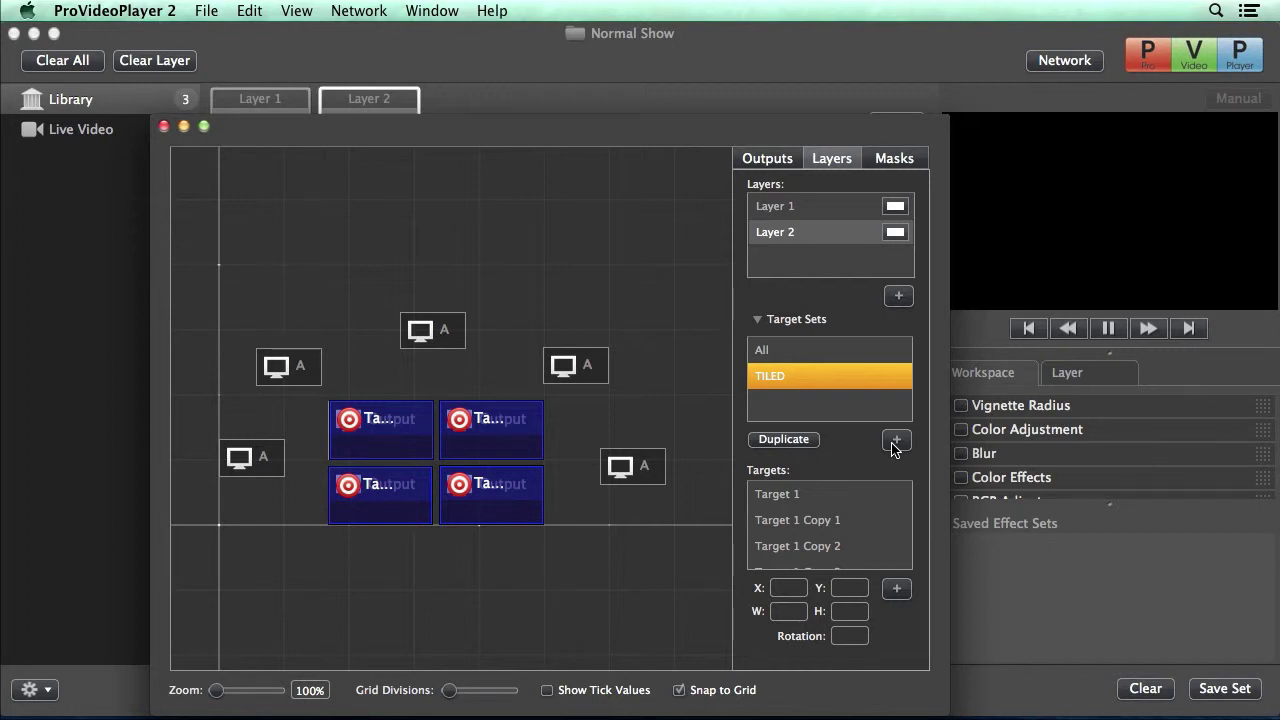
left_click(164, 127)
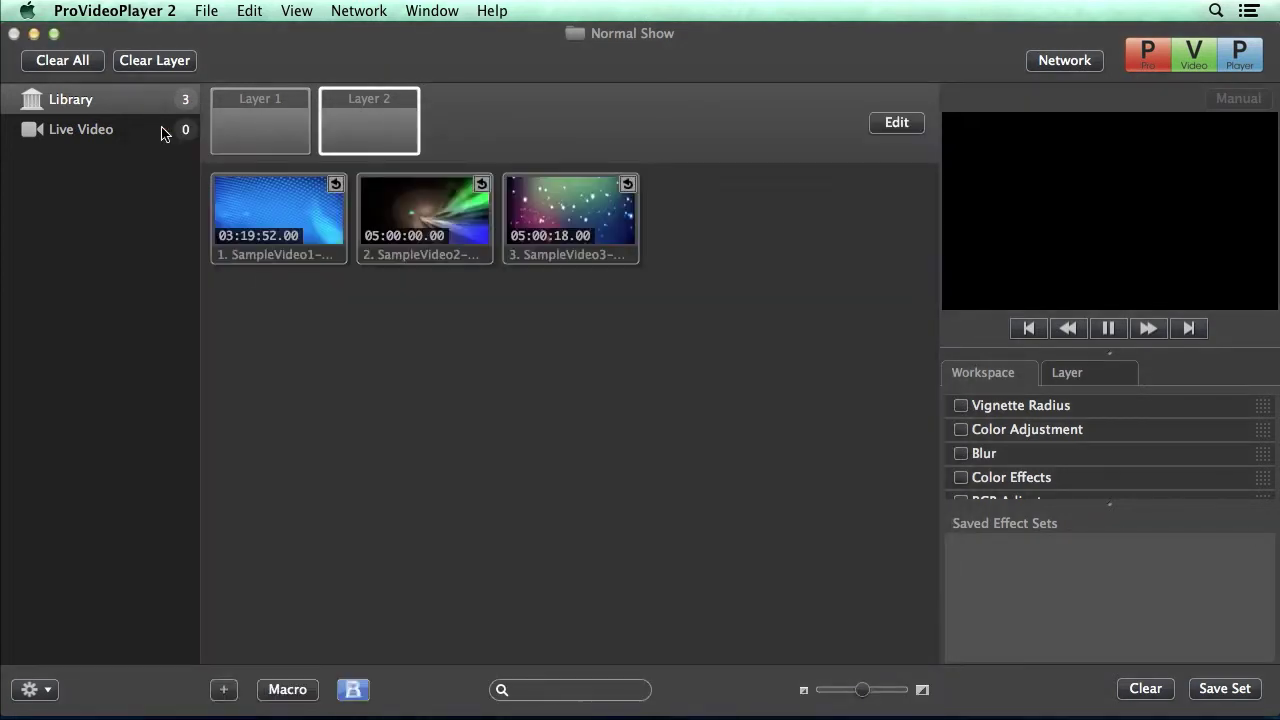
Step: Show the look selector in the main window and open the looks manager
left_click(296, 10)
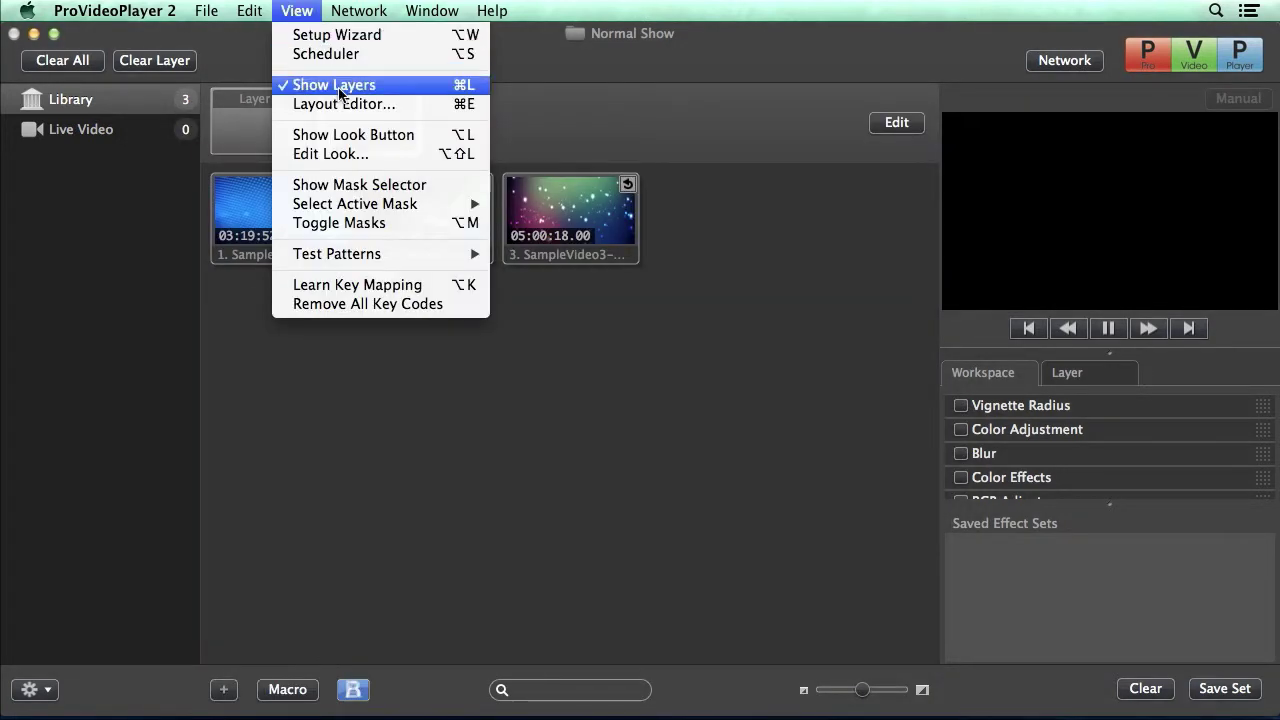
left_click(352, 137)
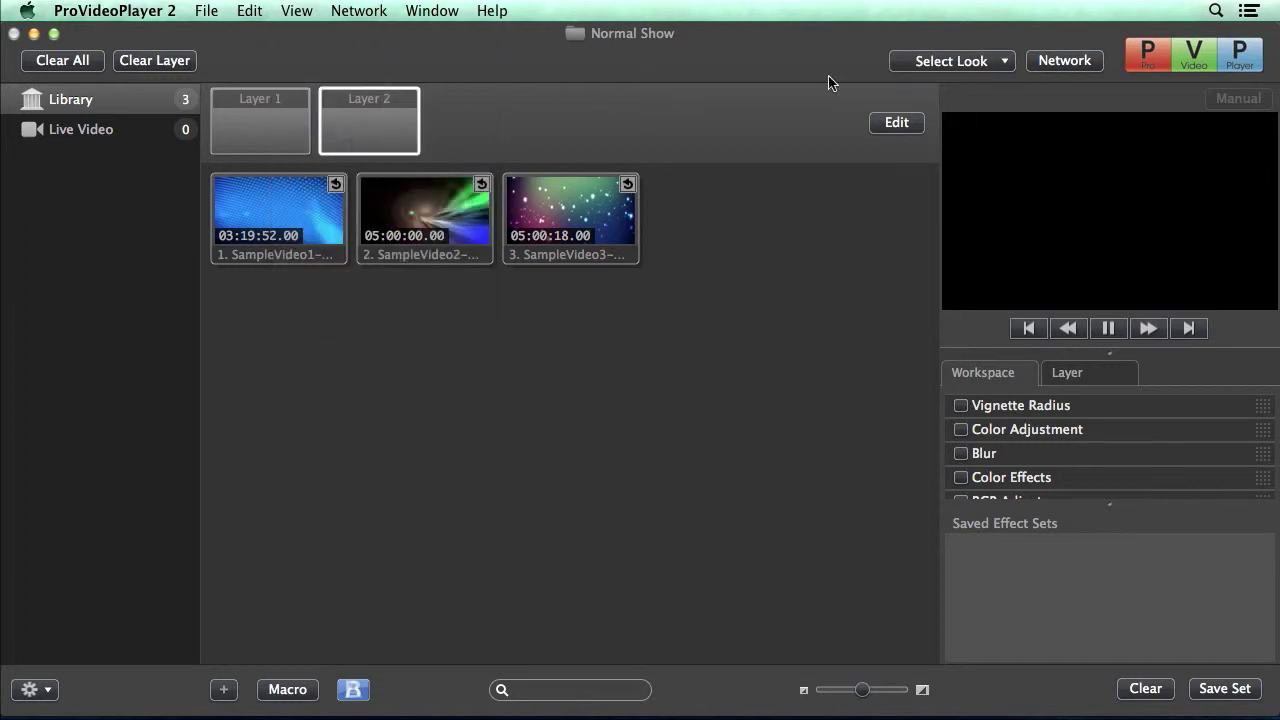
left_click(1006, 62)
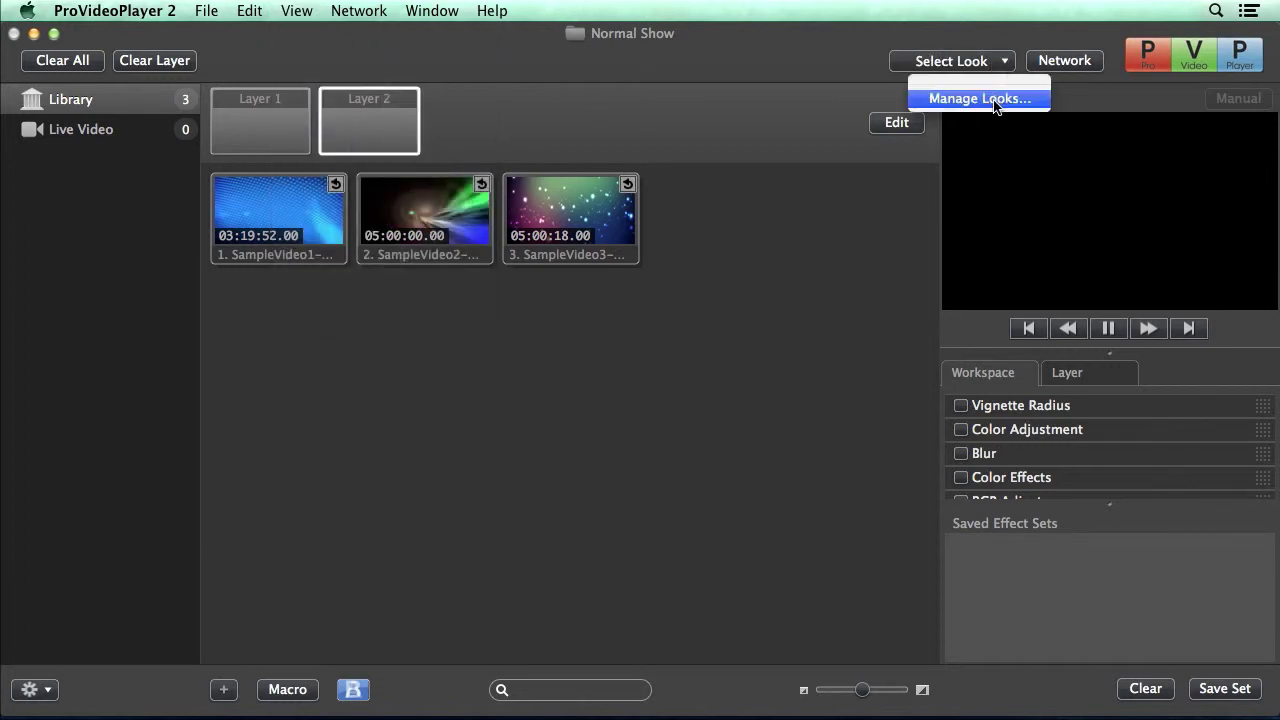
left_click(995, 100)
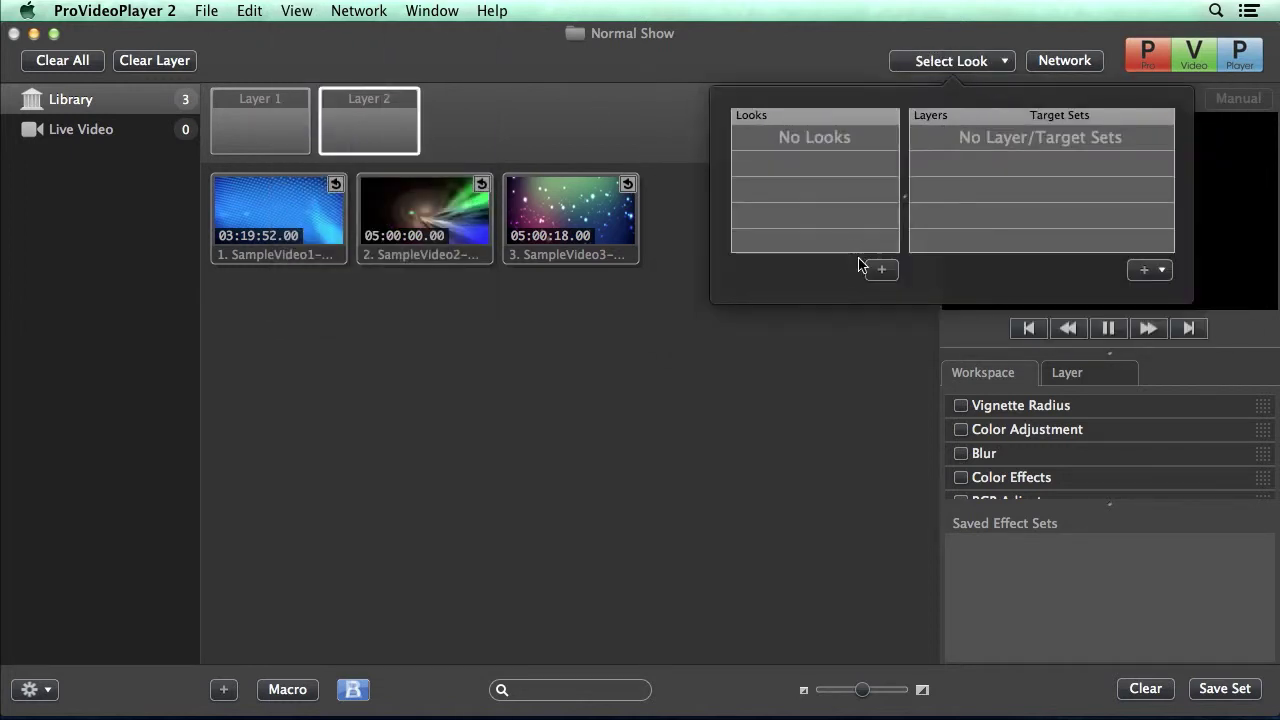
Step: Add a new look and name it Spanned
left_click(882, 272)
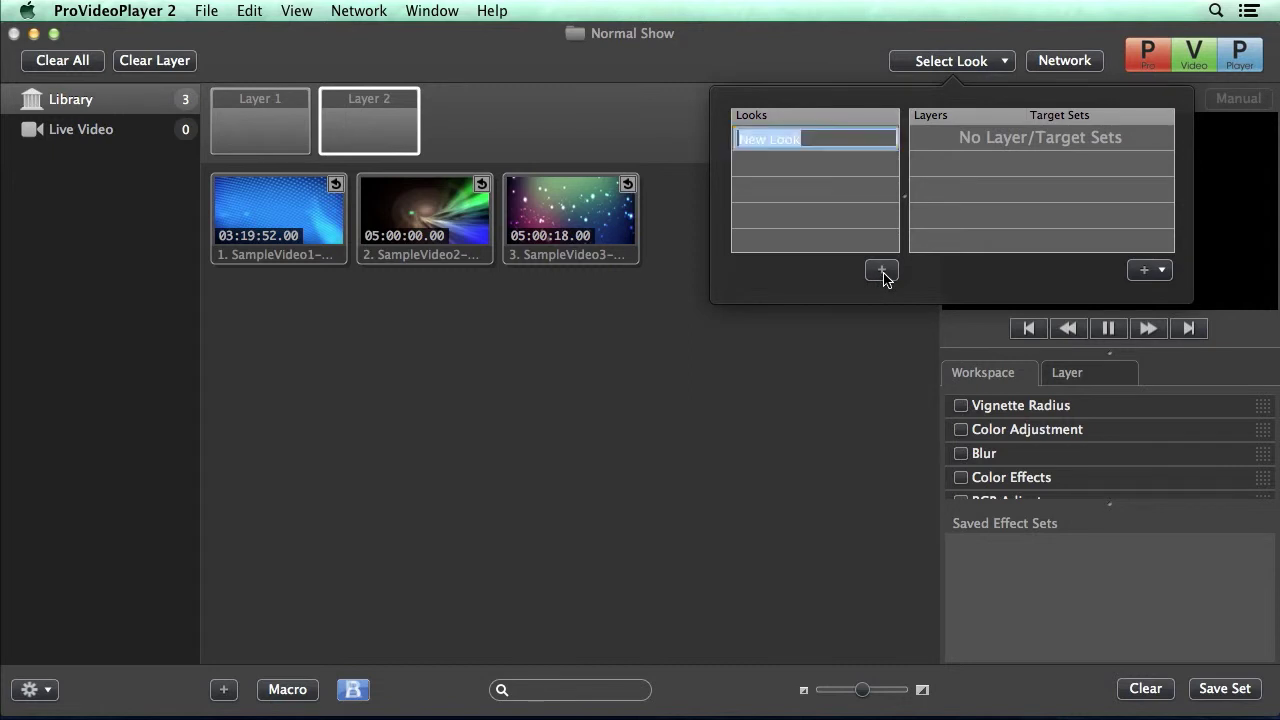
type("Spanned")
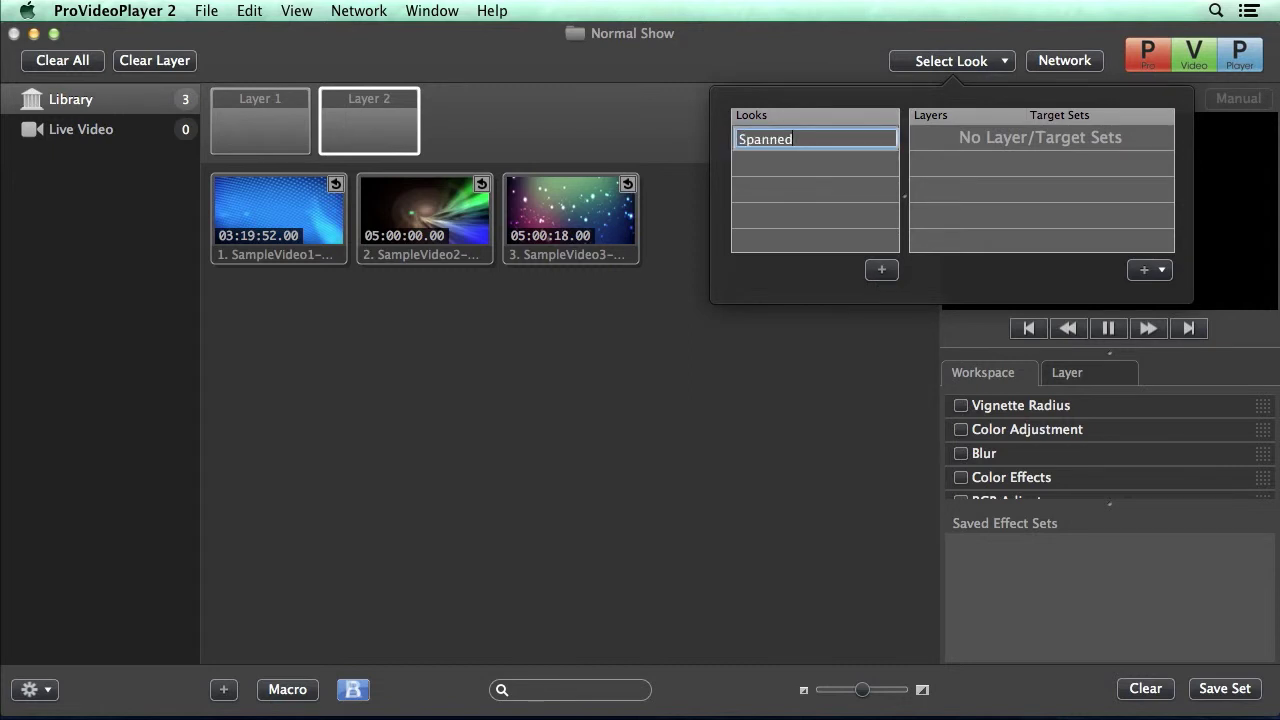
key("Return")
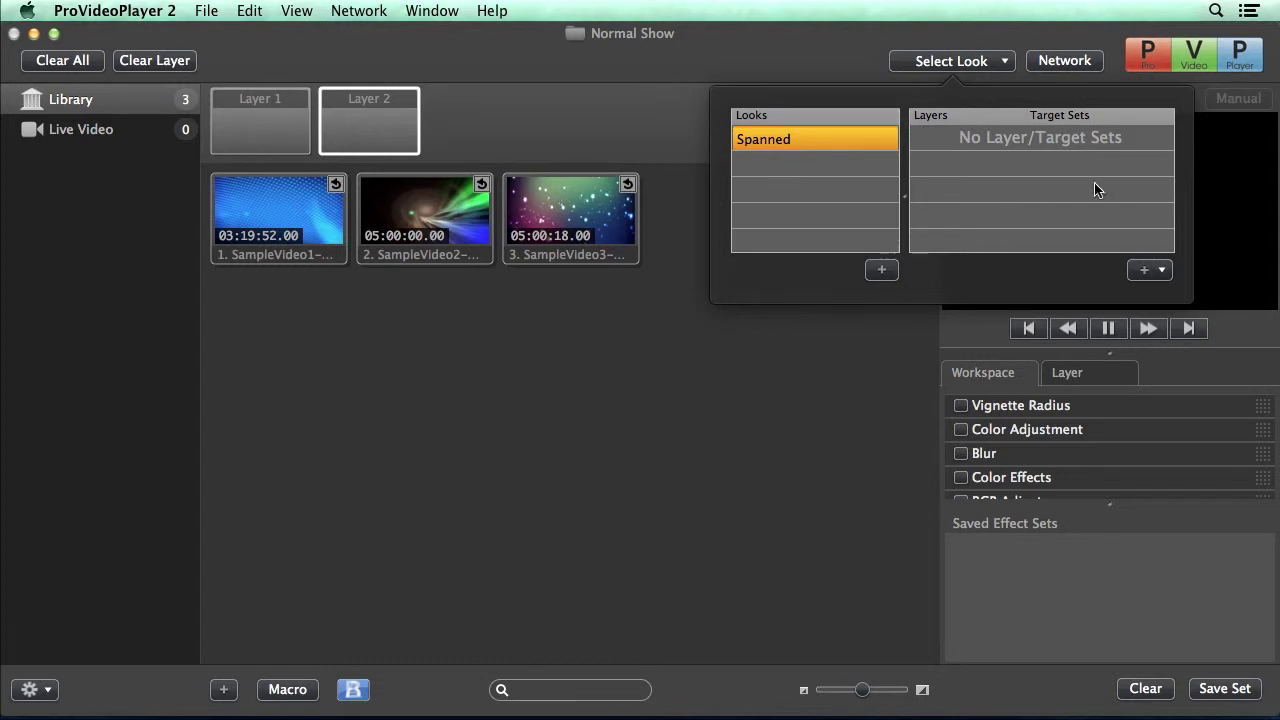
Step: Add Layer 1 with target set ALL and Layer 2 with target set All to the Spanned look
left_click(1162, 271)
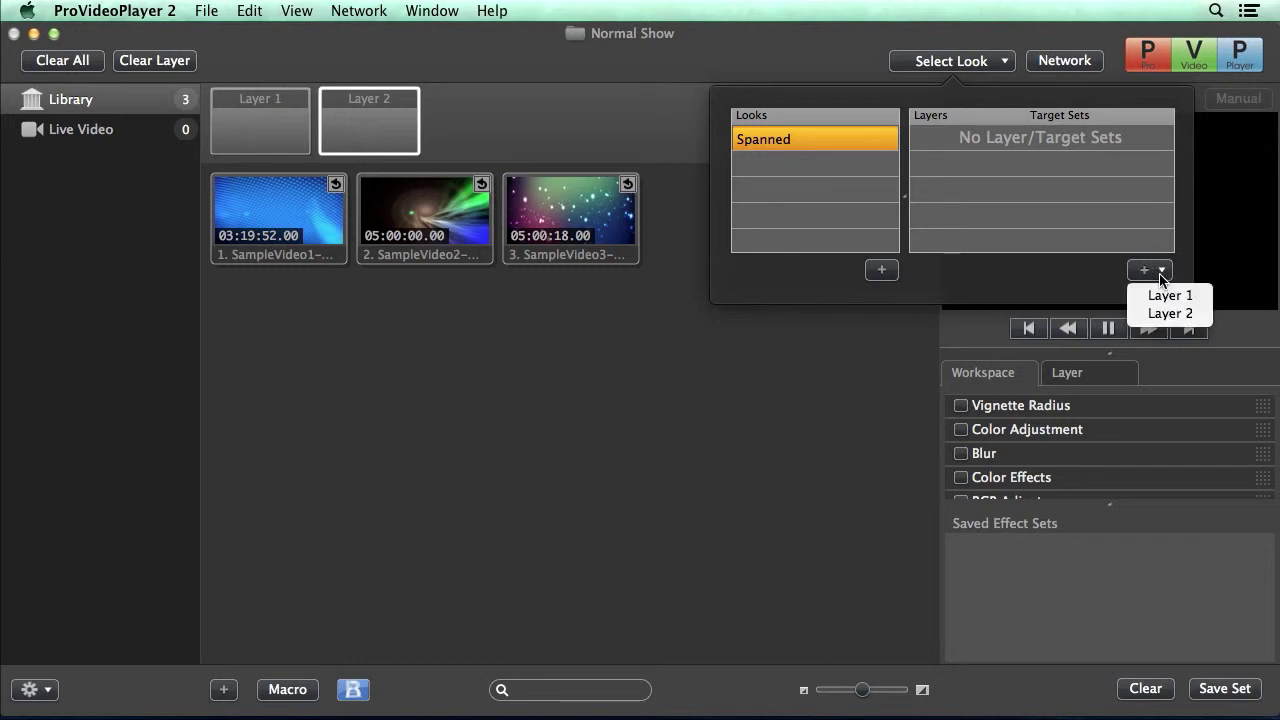
left_click(1165, 291)
left_click(1115, 137)
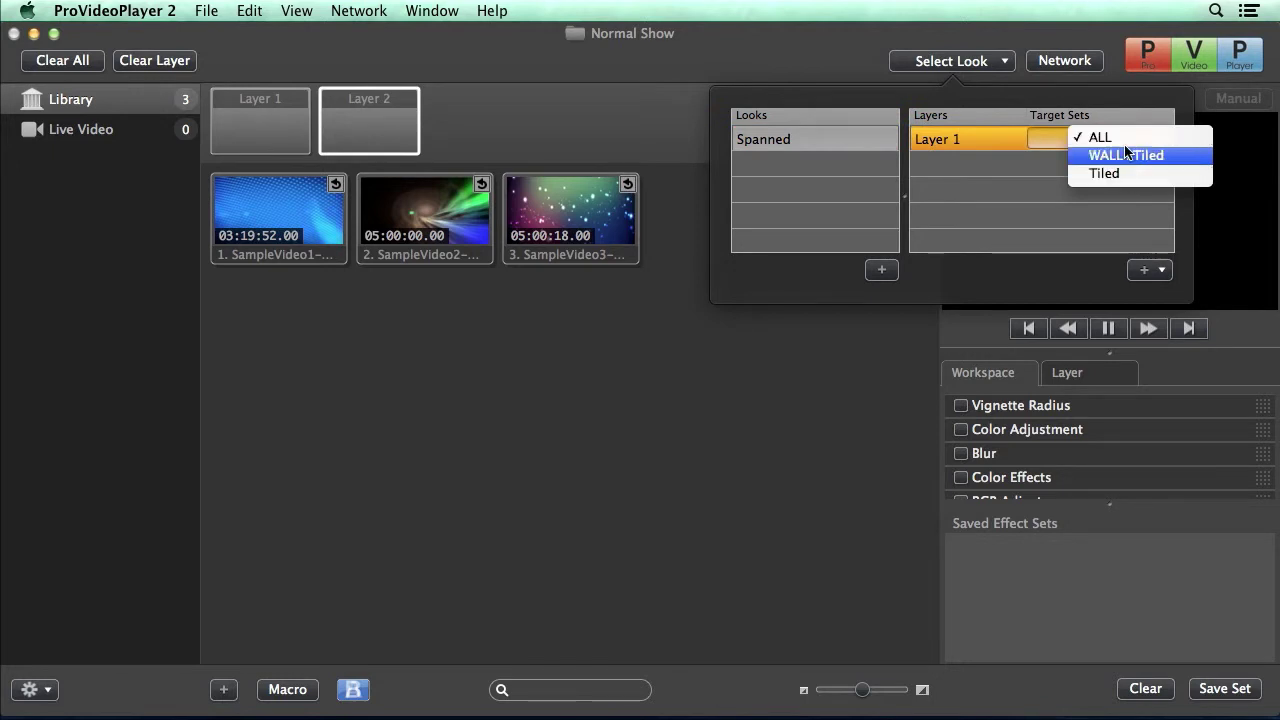
left_click(1120, 138)
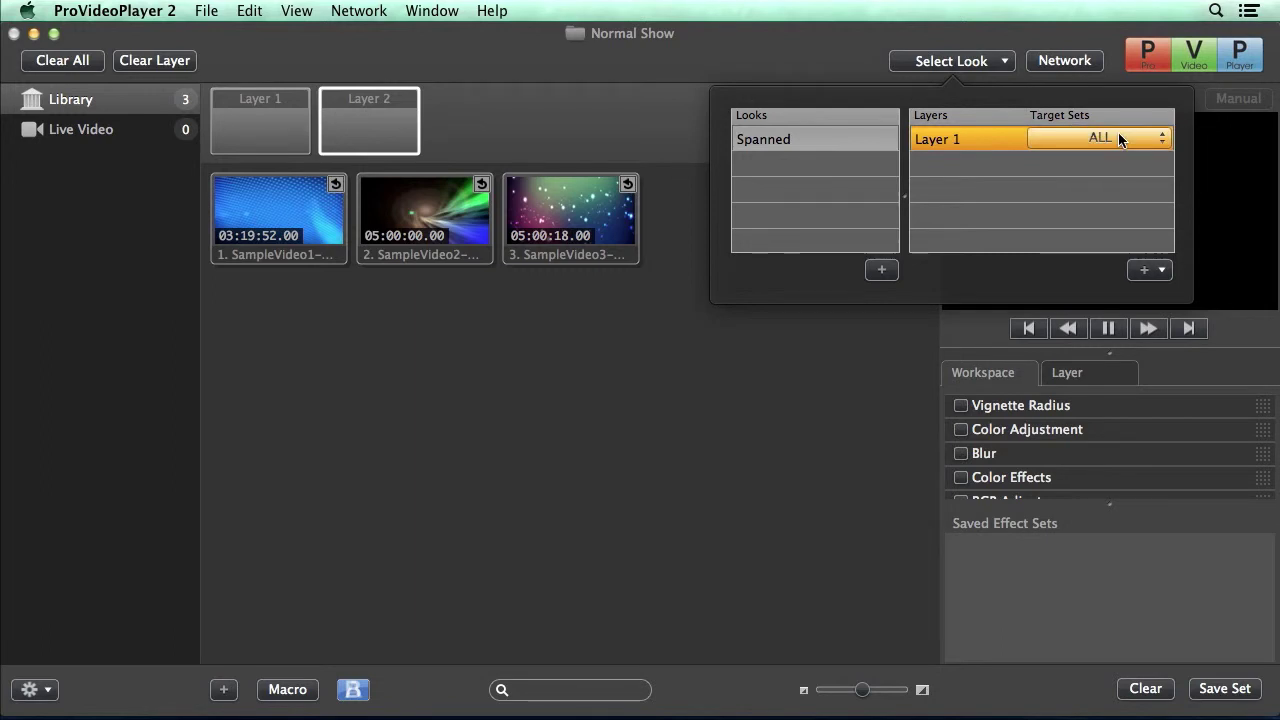
left_click(1161, 270)
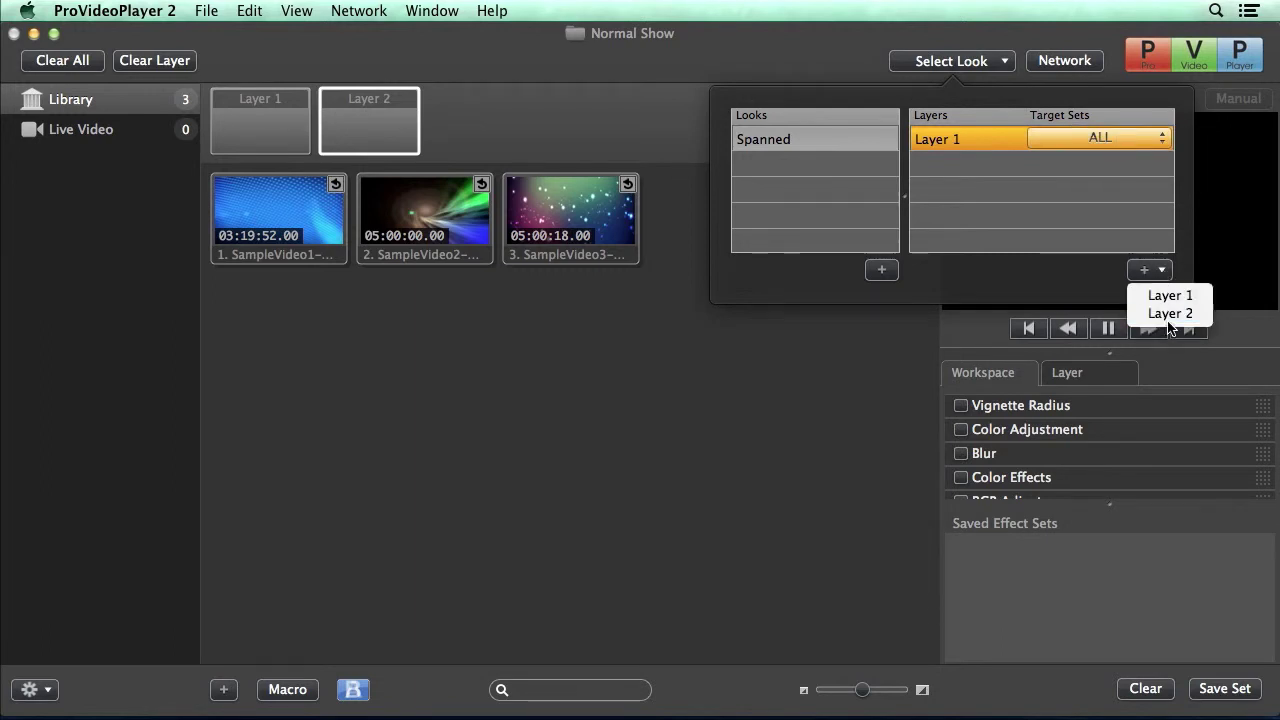
left_click(1168, 314)
left_click(1130, 165)
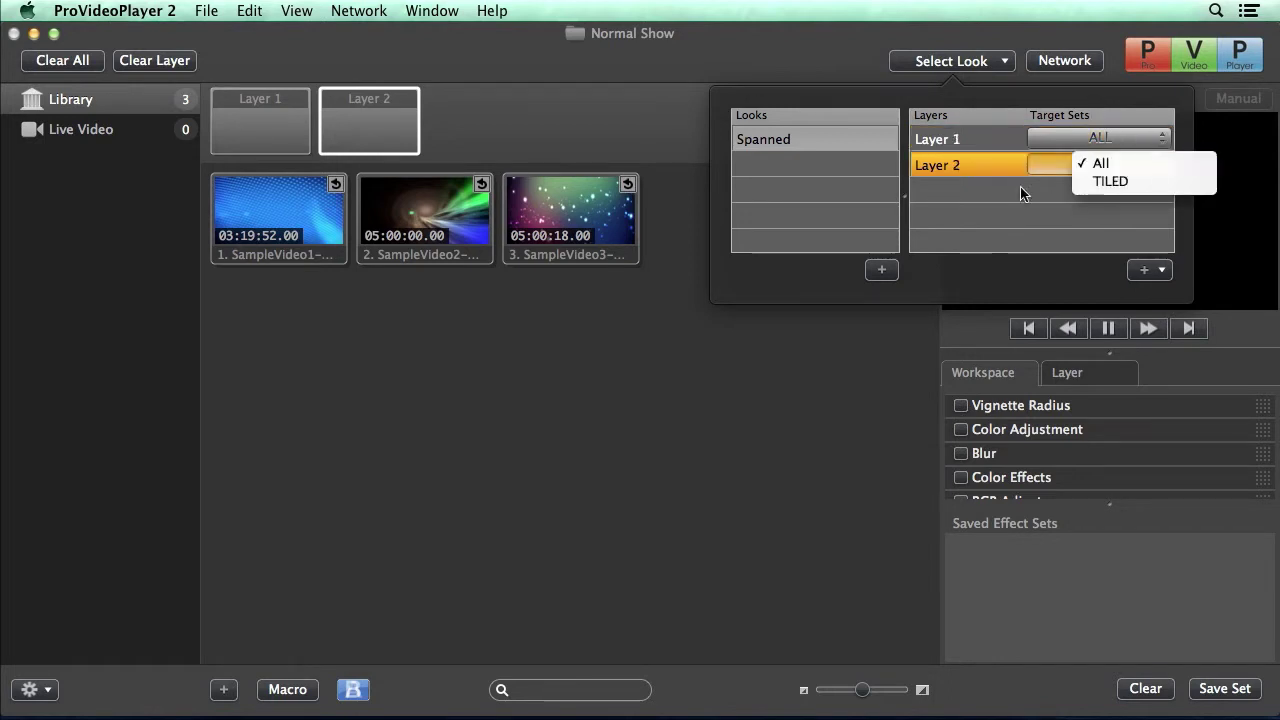
left_click(984, 203)
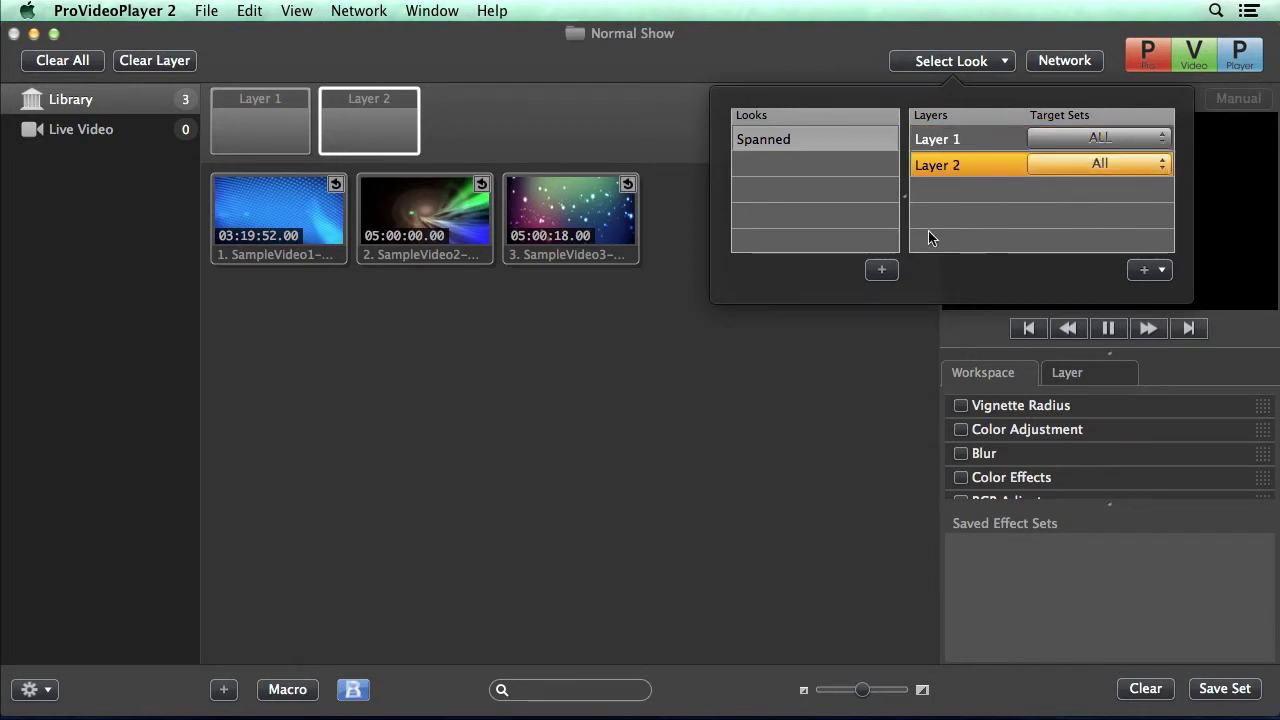
Step: Add a second look and name it Tiled
left_click(886, 270)
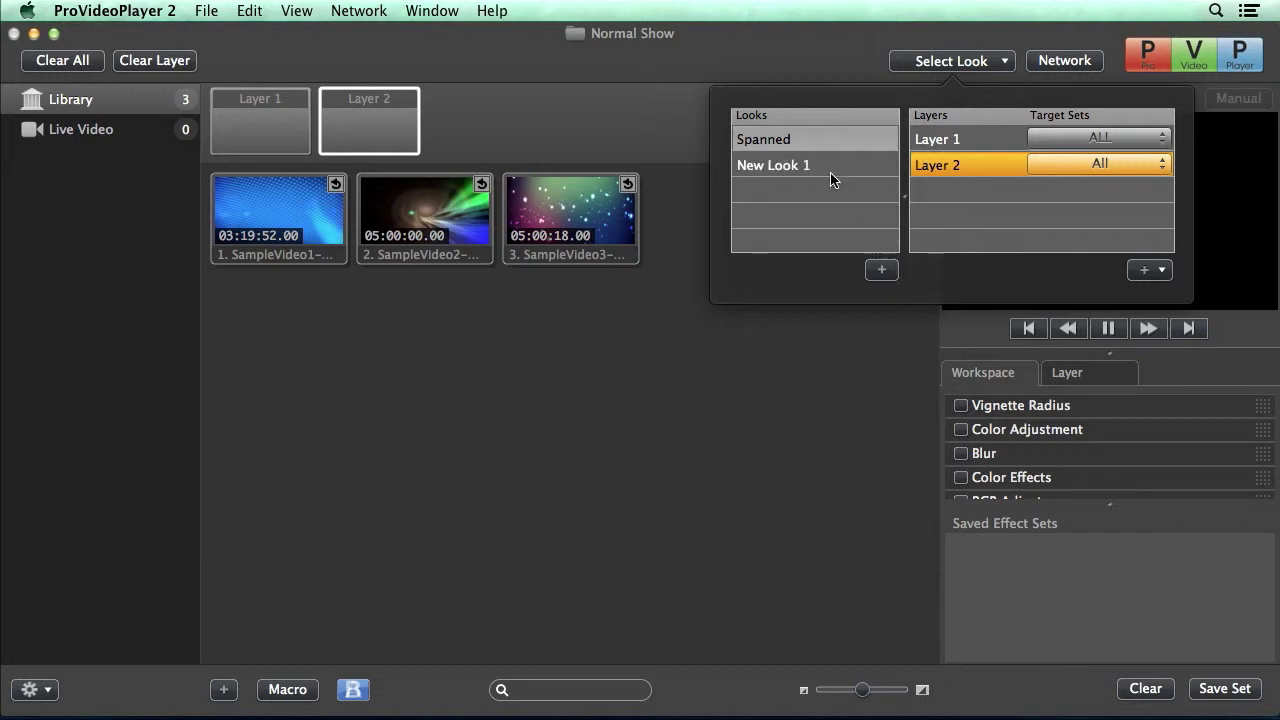
left_click(805, 168)
left_click(797, 168)
type("Tiled")
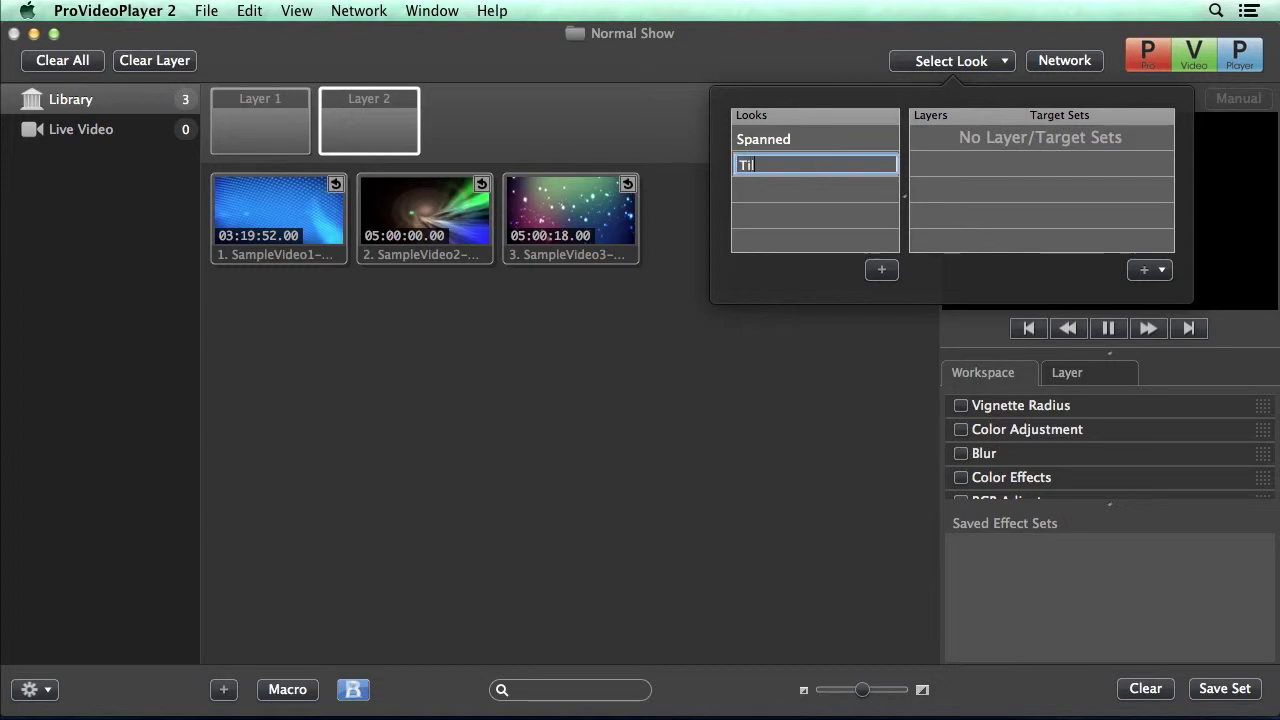
key("Return")
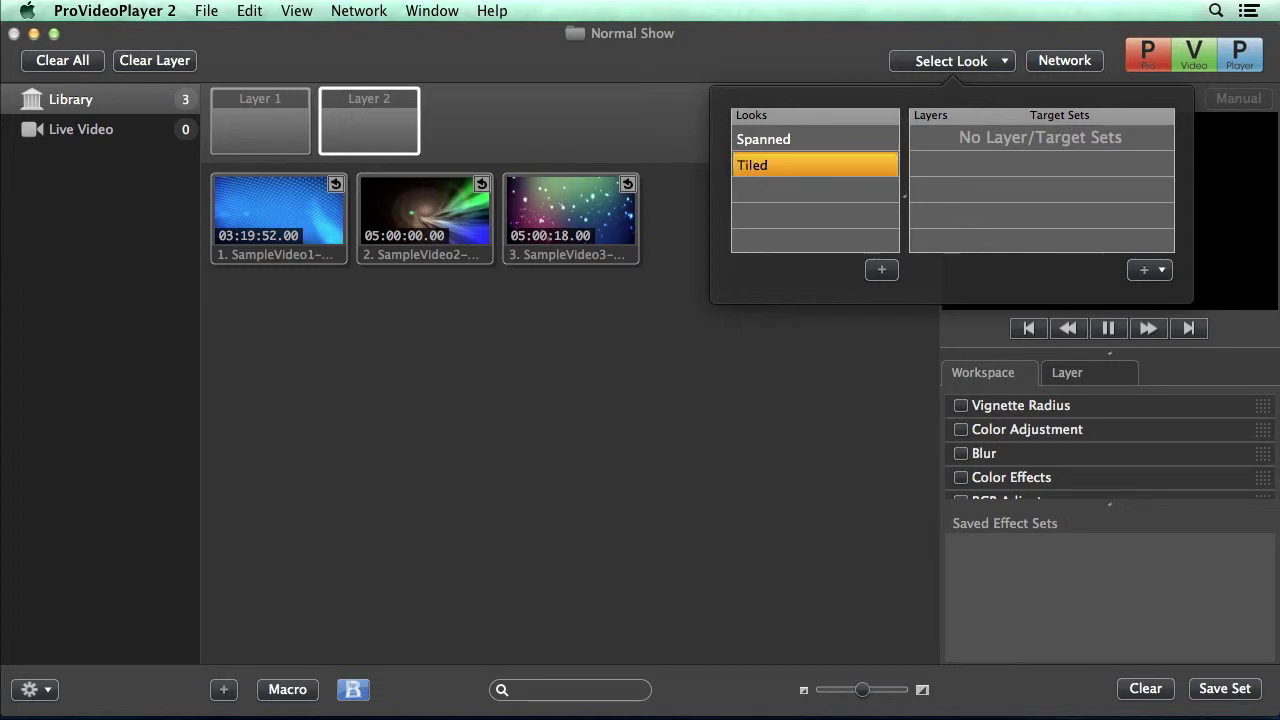
Step: Add Layer 1 with target set Tiled and Layer 2 with target set TILED to the Tiled look
left_click(1165, 274)
left_click(1170, 291)
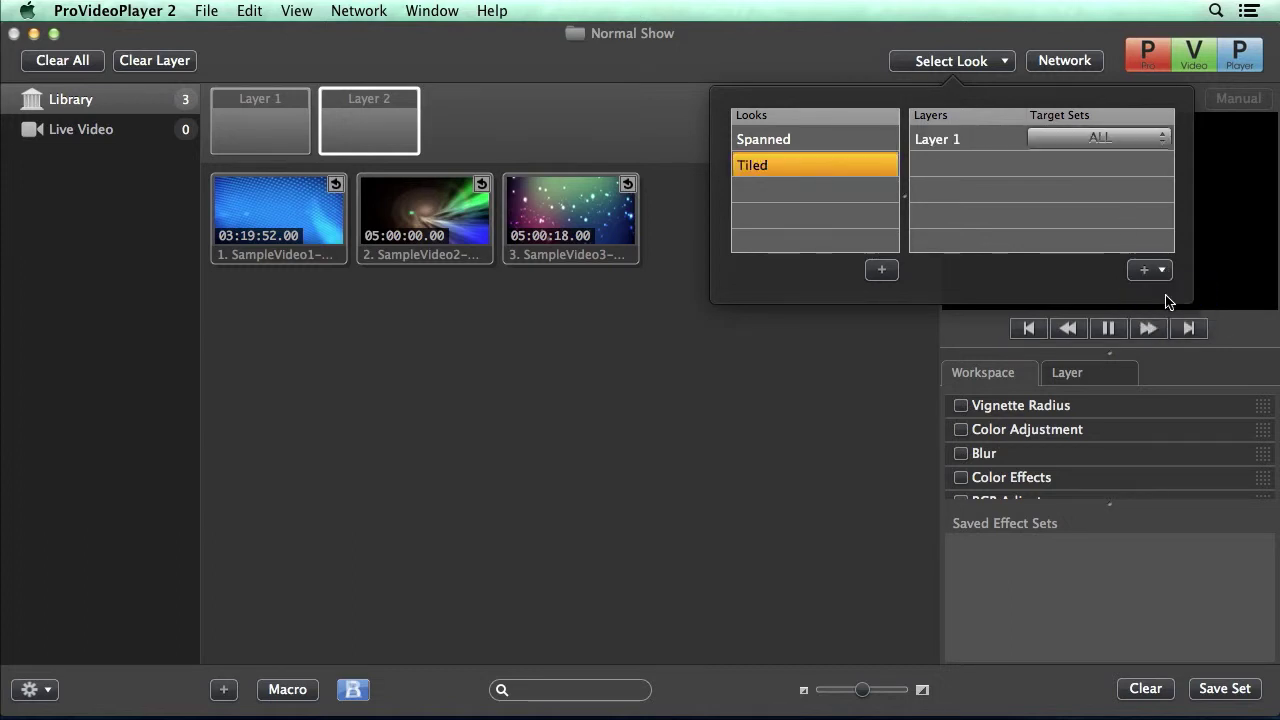
left_click(1111, 140)
left_click(1112, 174)
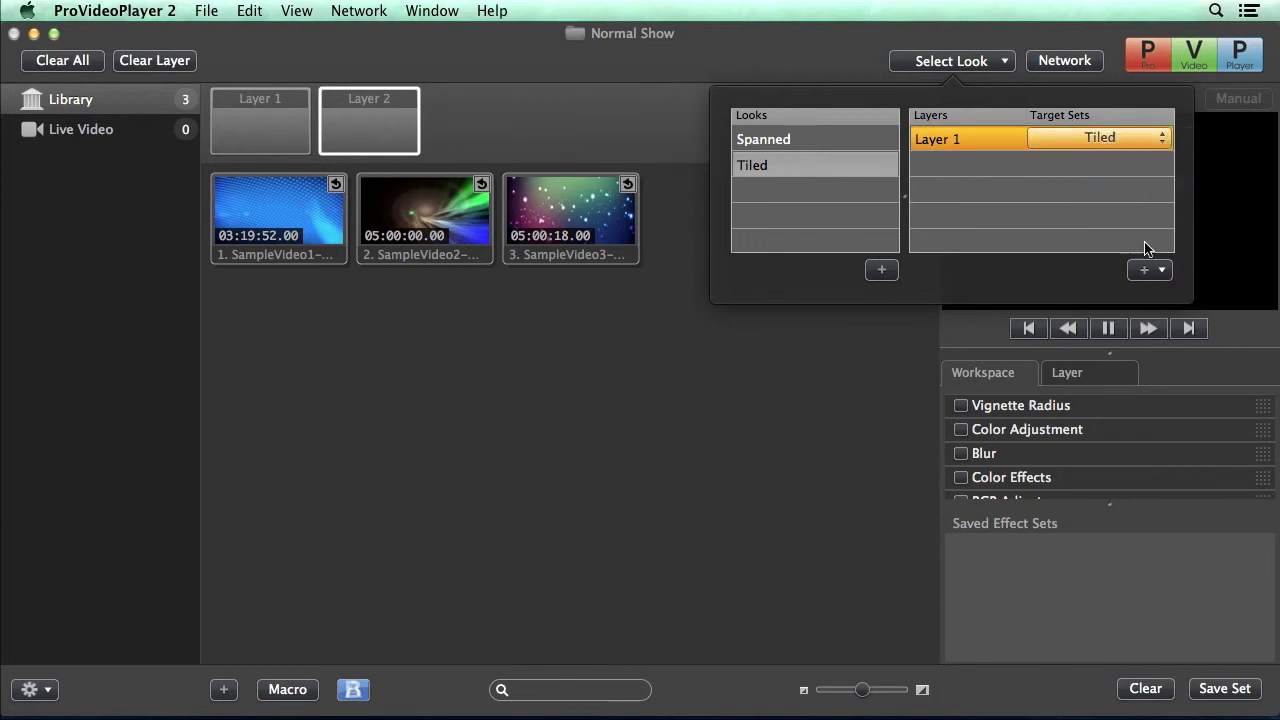
left_click(1163, 271)
left_click(1168, 313)
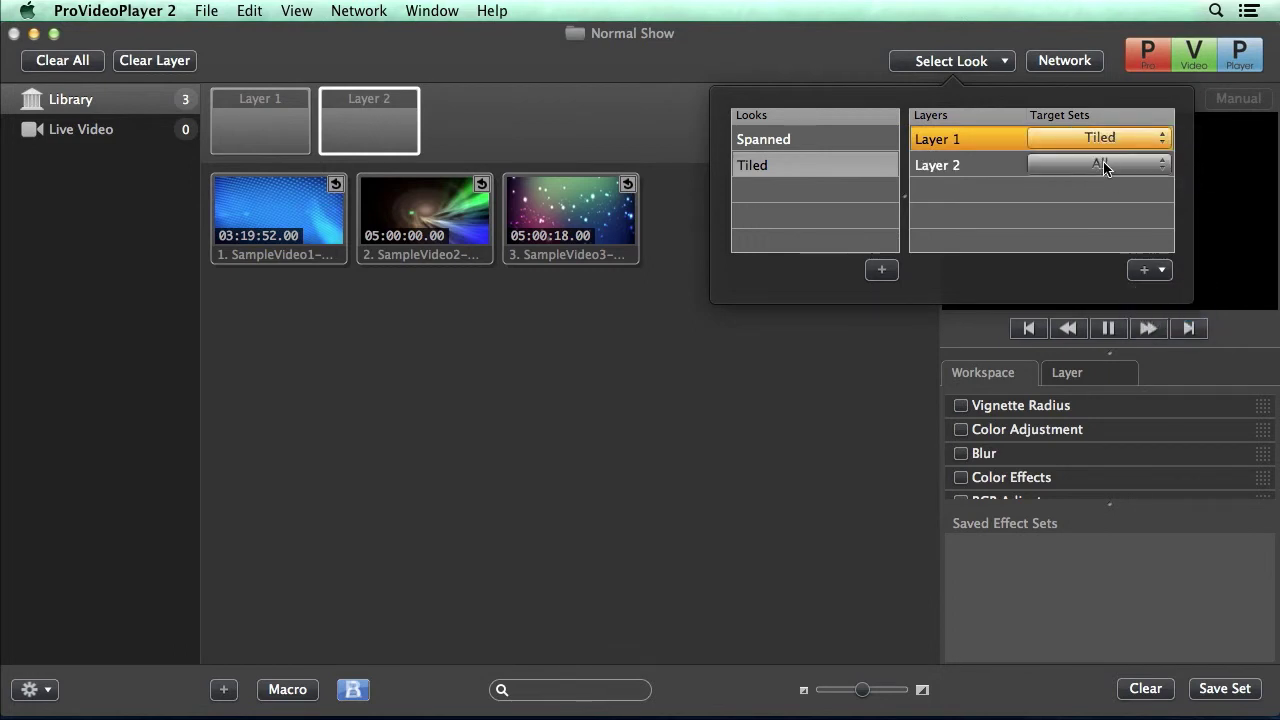
left_click(1105, 165)
left_click(1107, 182)
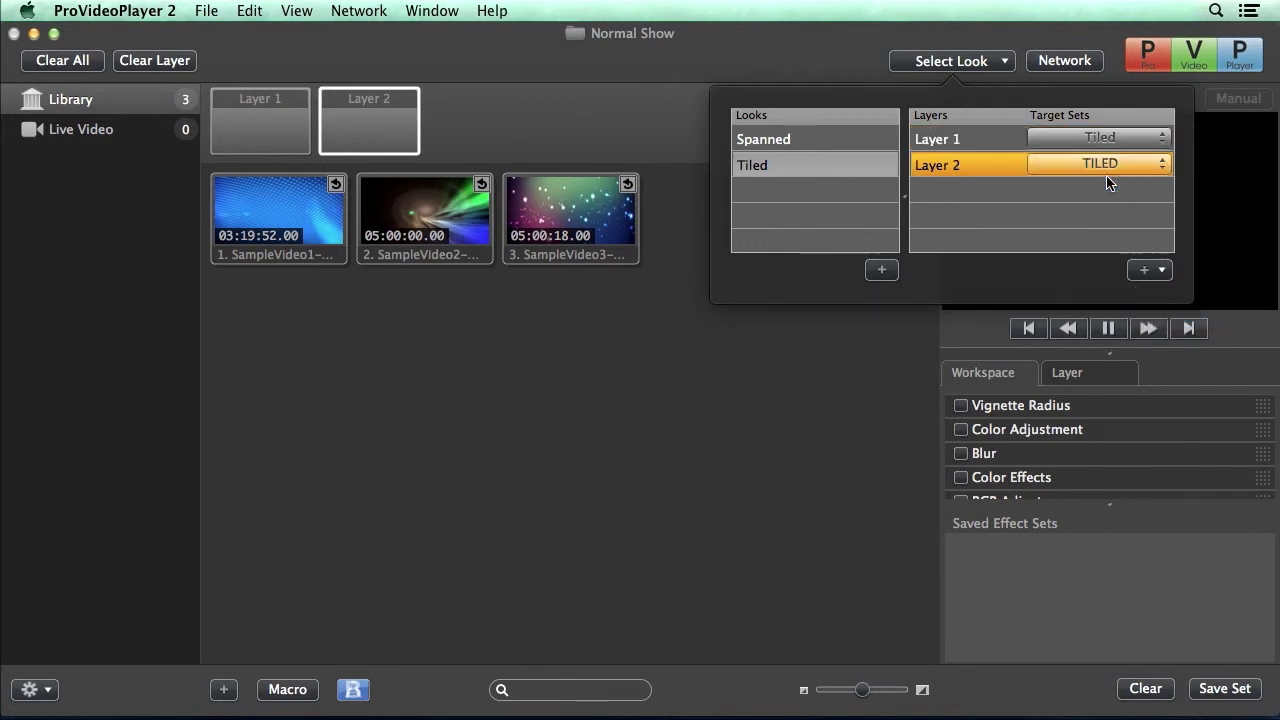
Step: Add a third look and name it Spanned+
left_click(881, 271)
left_click(815, 194)
double_click(815, 194)
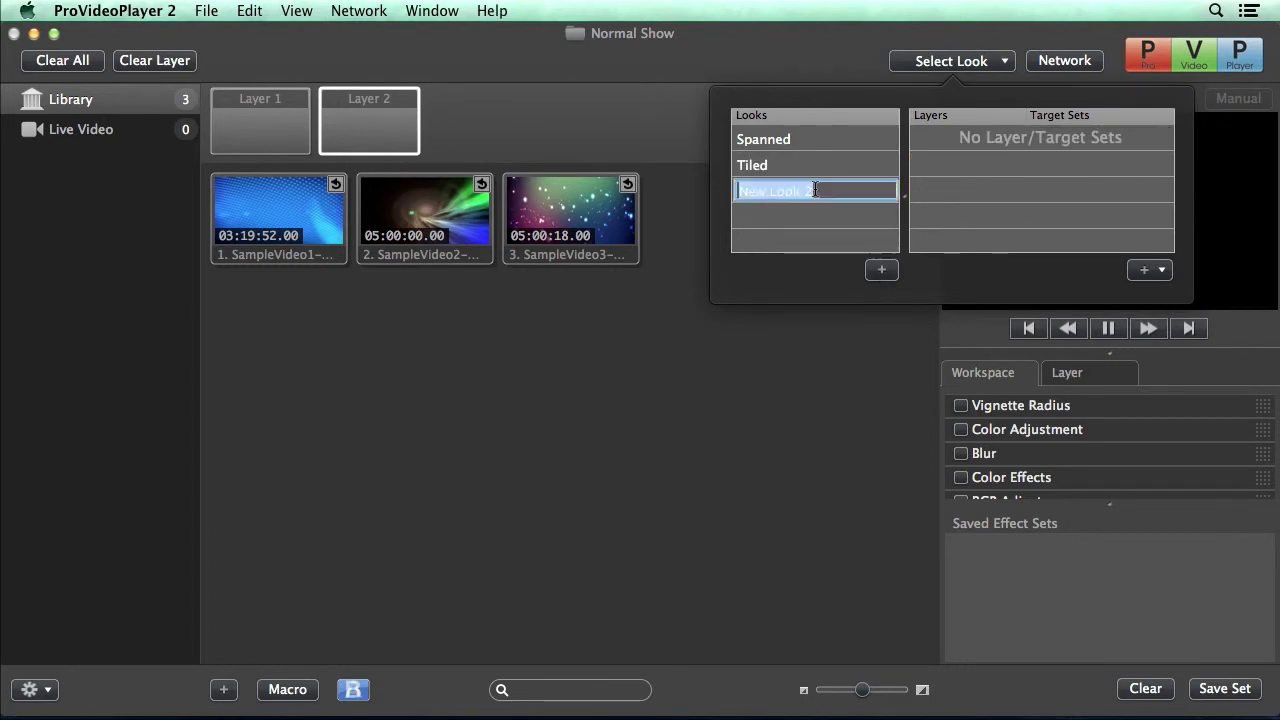
type("Spanned")
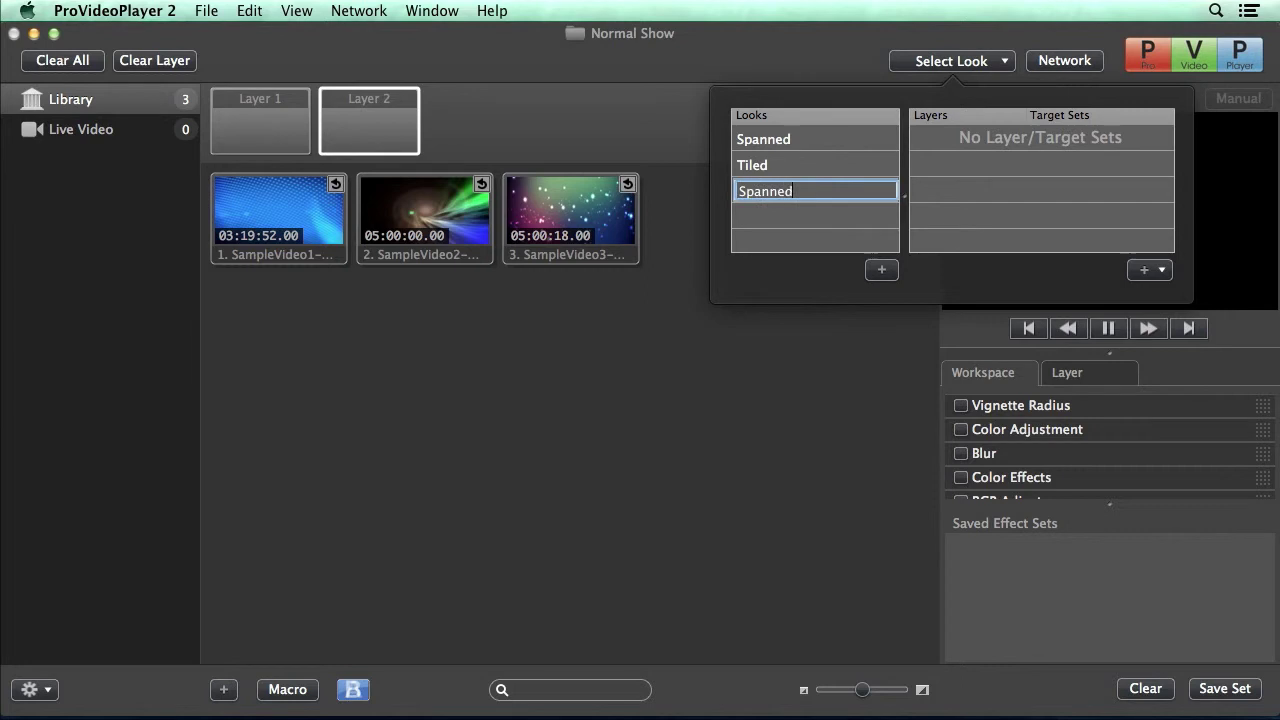
type("+")
Step: Add Layer 1 with target set WALL+Tiled and Layer 2 with target set All to the Spanned+ look
left_click(1160, 272)
left_click(1166, 297)
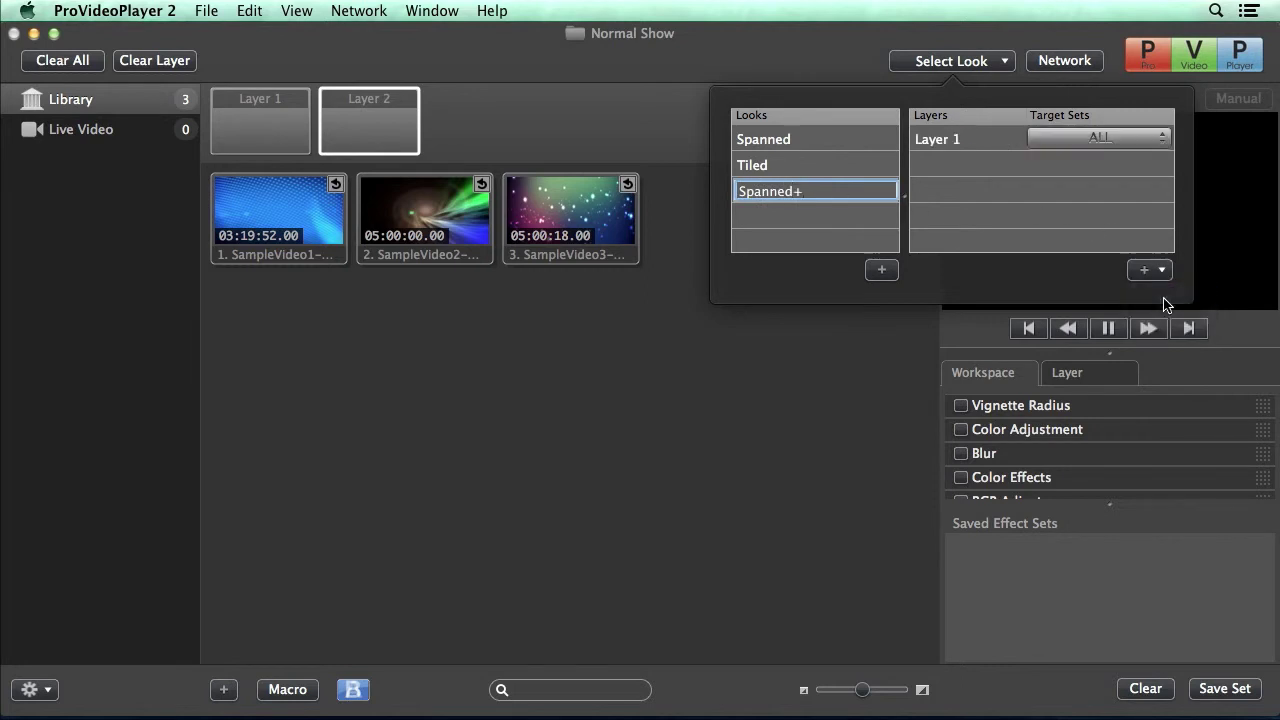
left_click(1097, 137)
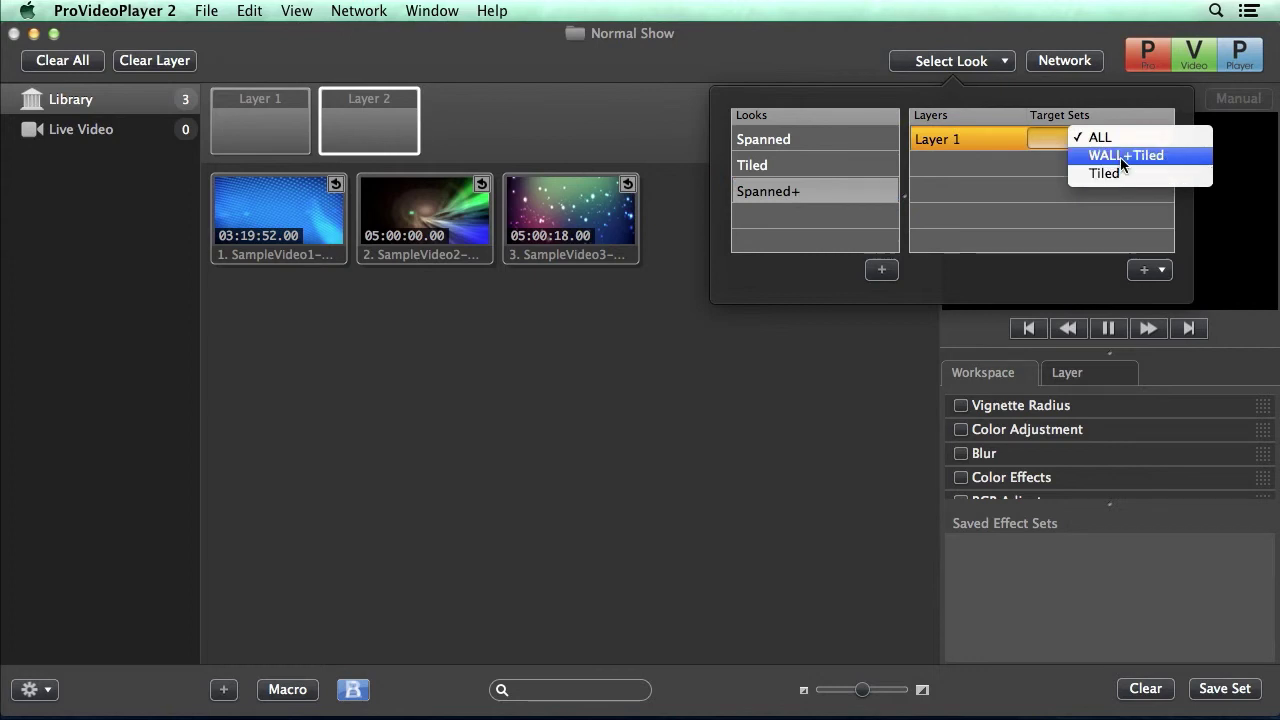
left_click(1120, 157)
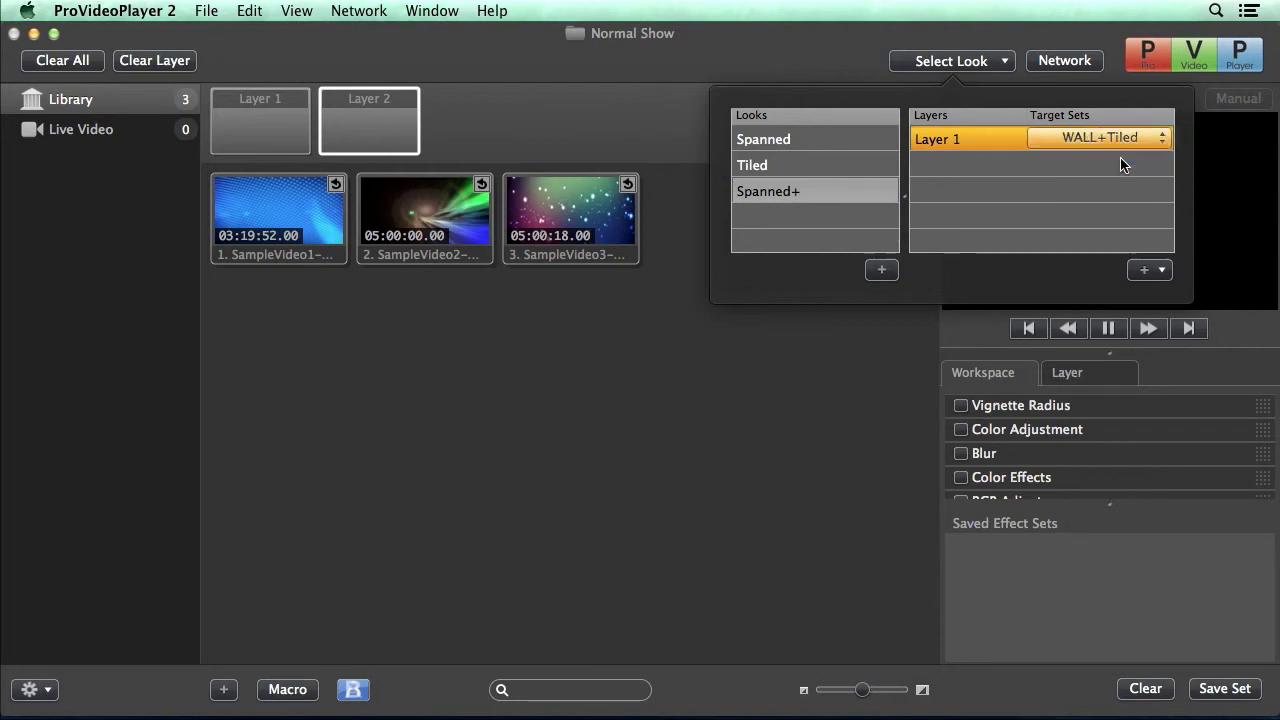
left_click(1160, 272)
left_click(1170, 314)
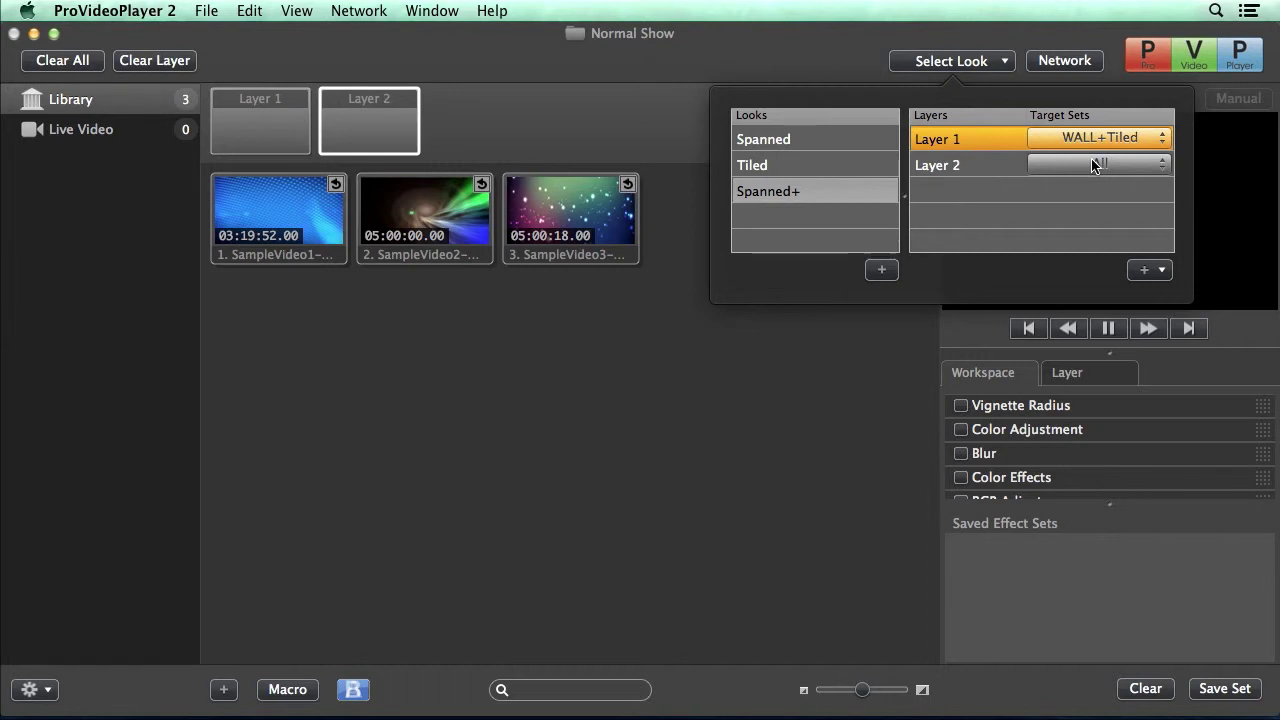
left_click(847, 64)
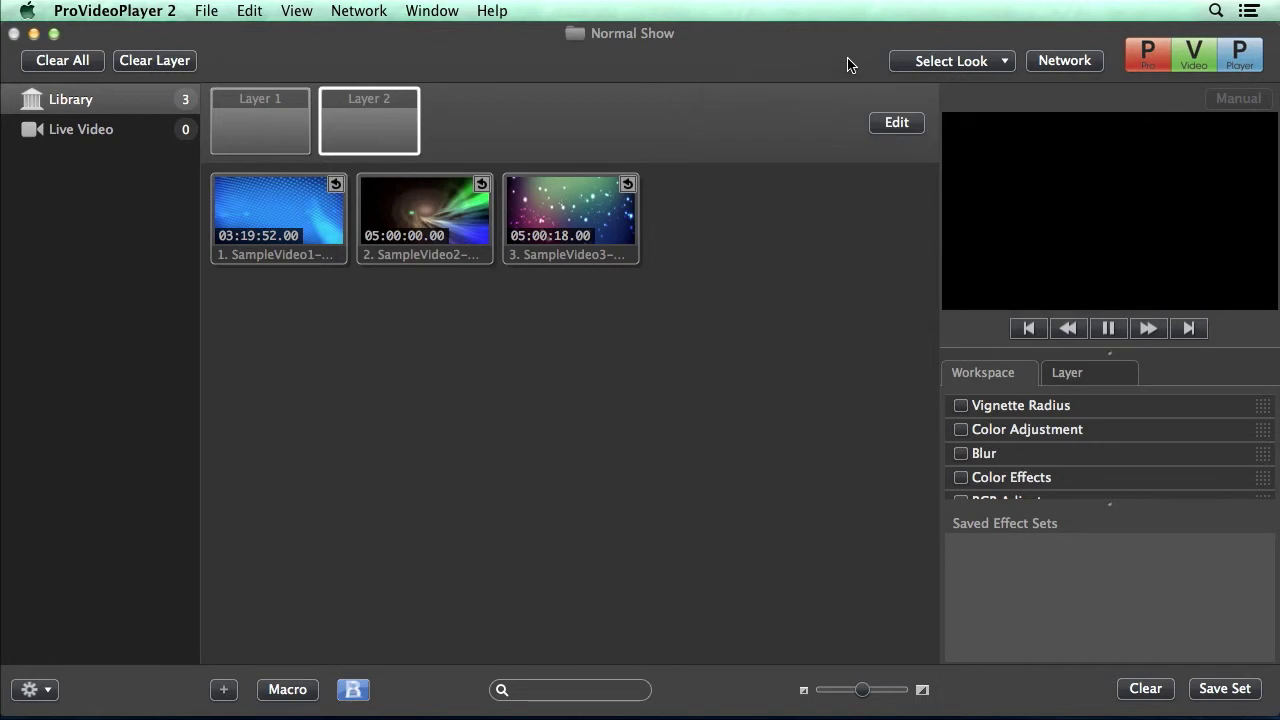
Step: Activate the Spanned look, with SampleVideo1 playing on Layer 1 and SampleVideo2 on Layer 2
left_click(1008, 64)
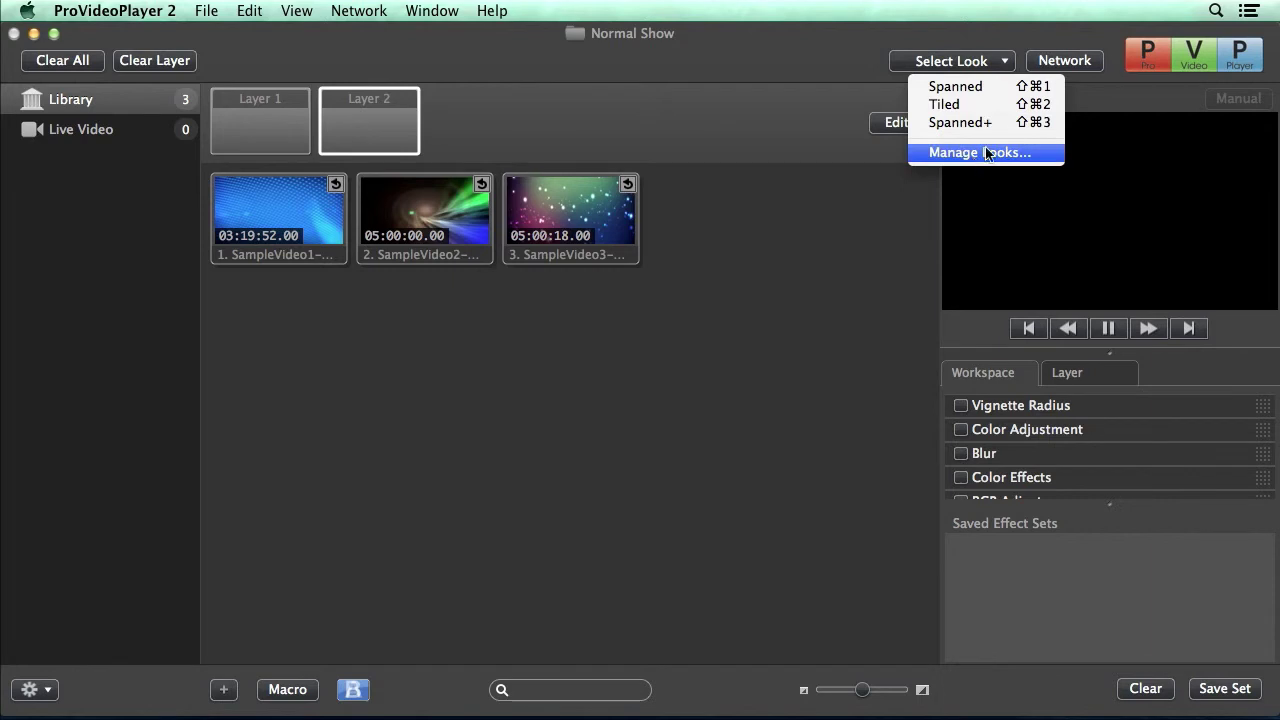
left_click(1000, 90)
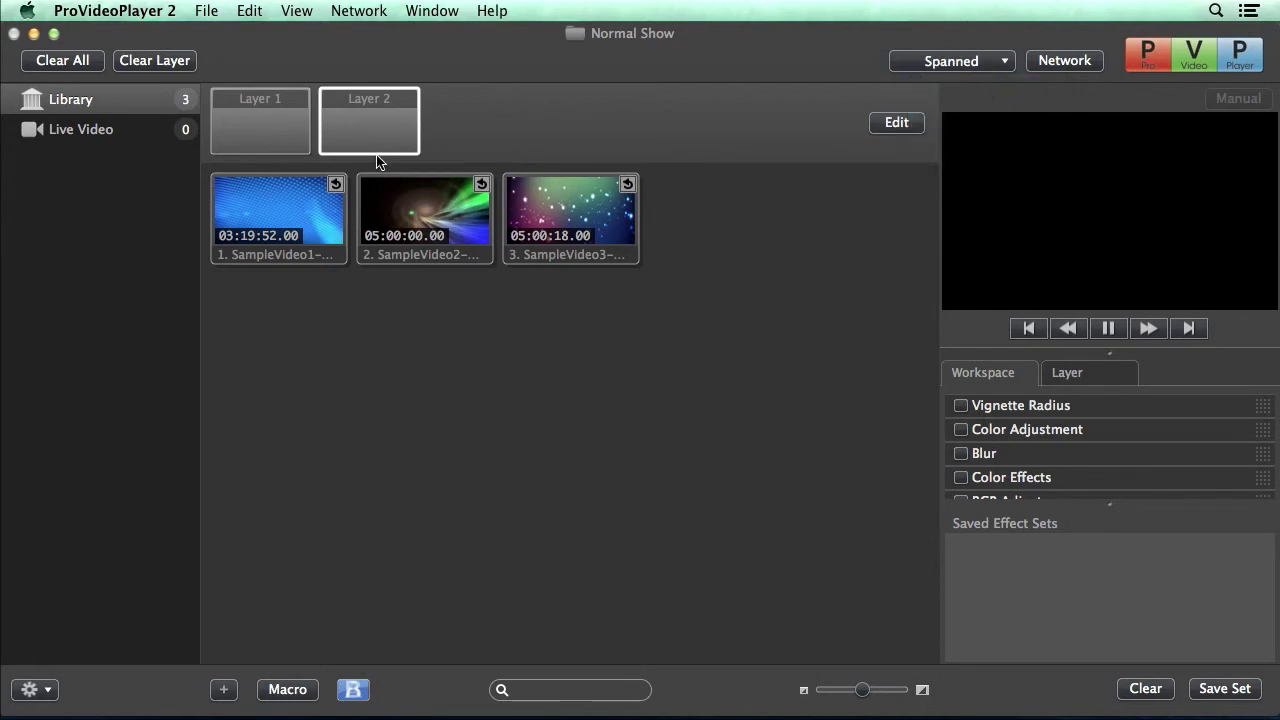
left_click(258, 148)
left_click(289, 226)
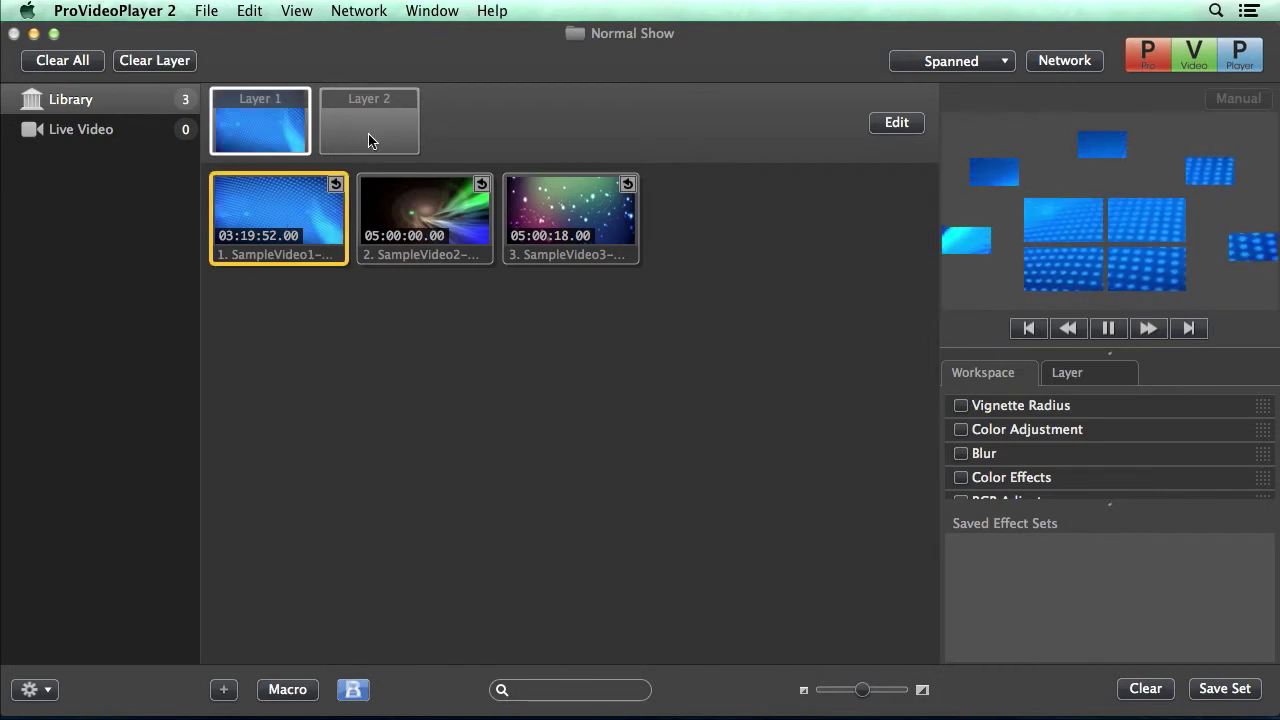
left_click(388, 125)
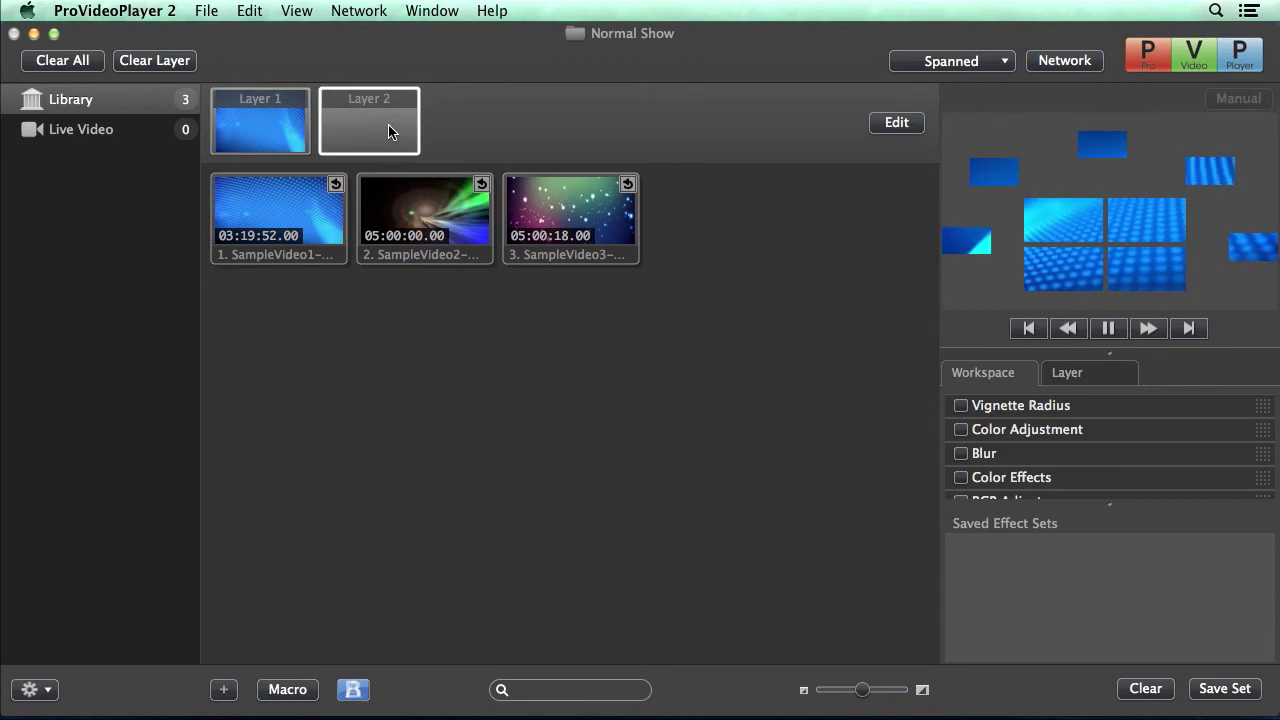
left_click(445, 214)
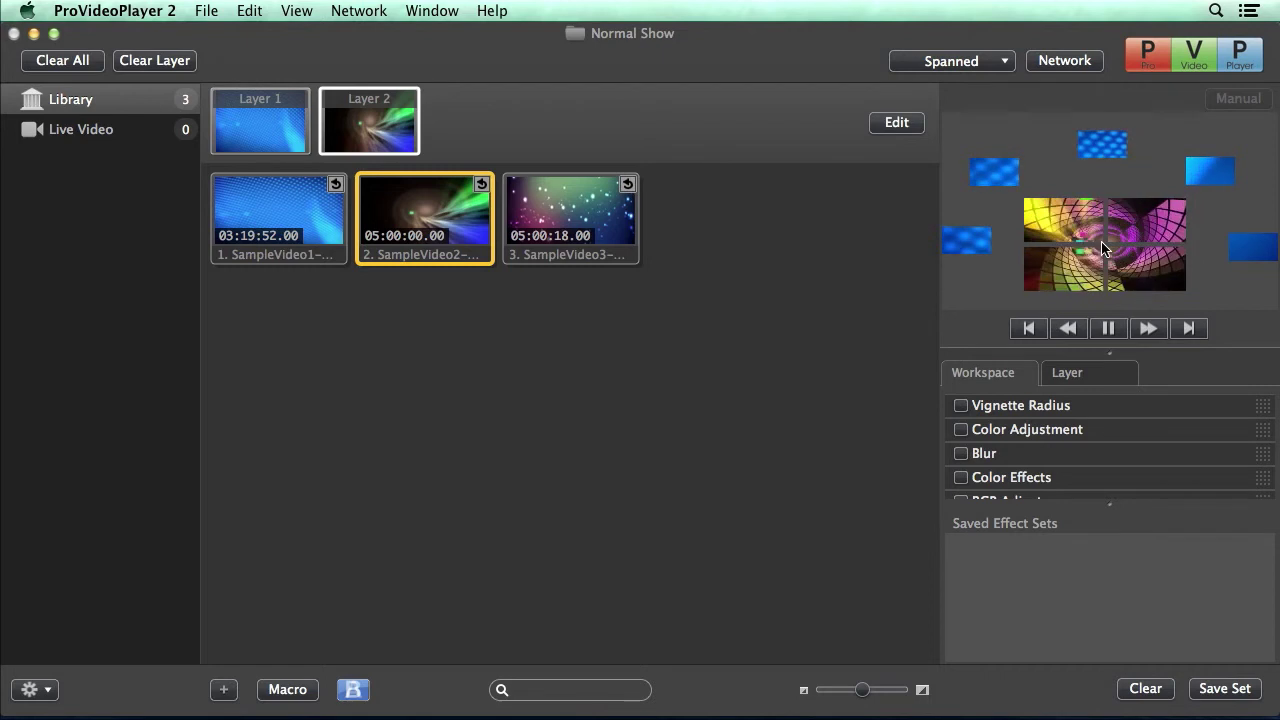
Step: Switch the output to the Tiled look and clear the video from Layer 2
left_click(1000, 62)
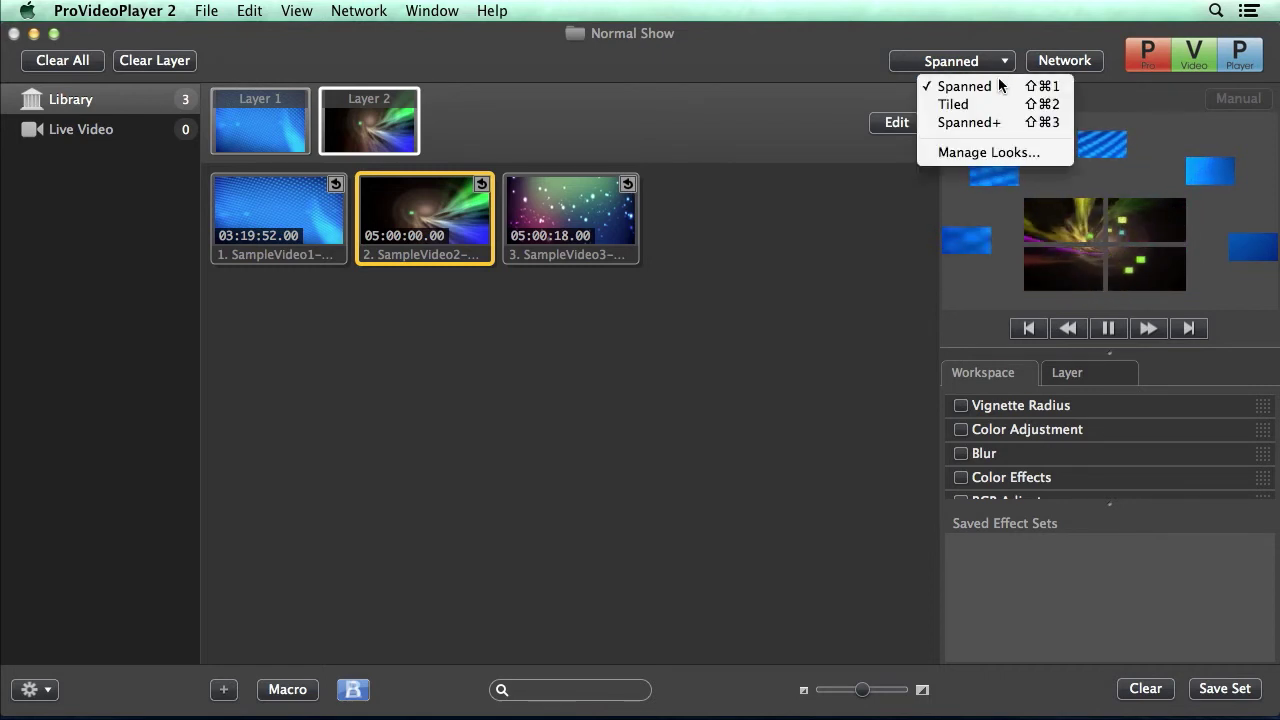
left_click(995, 105)
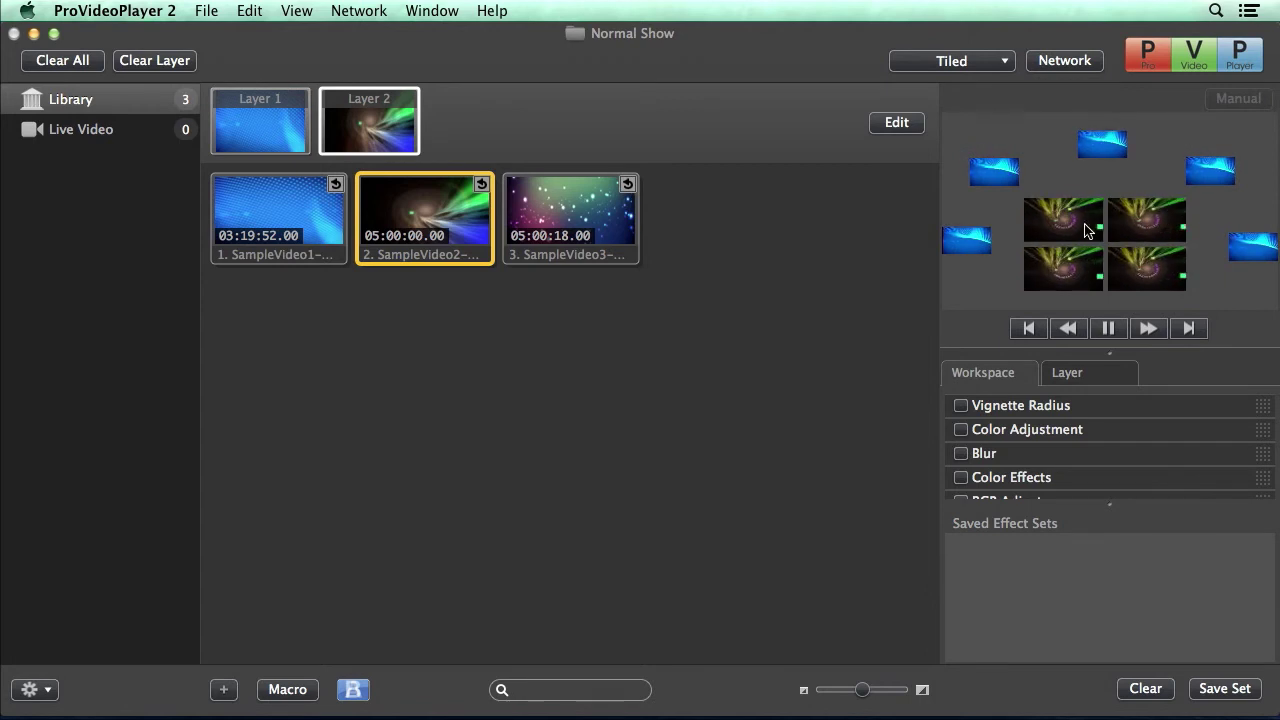
left_click(177, 58)
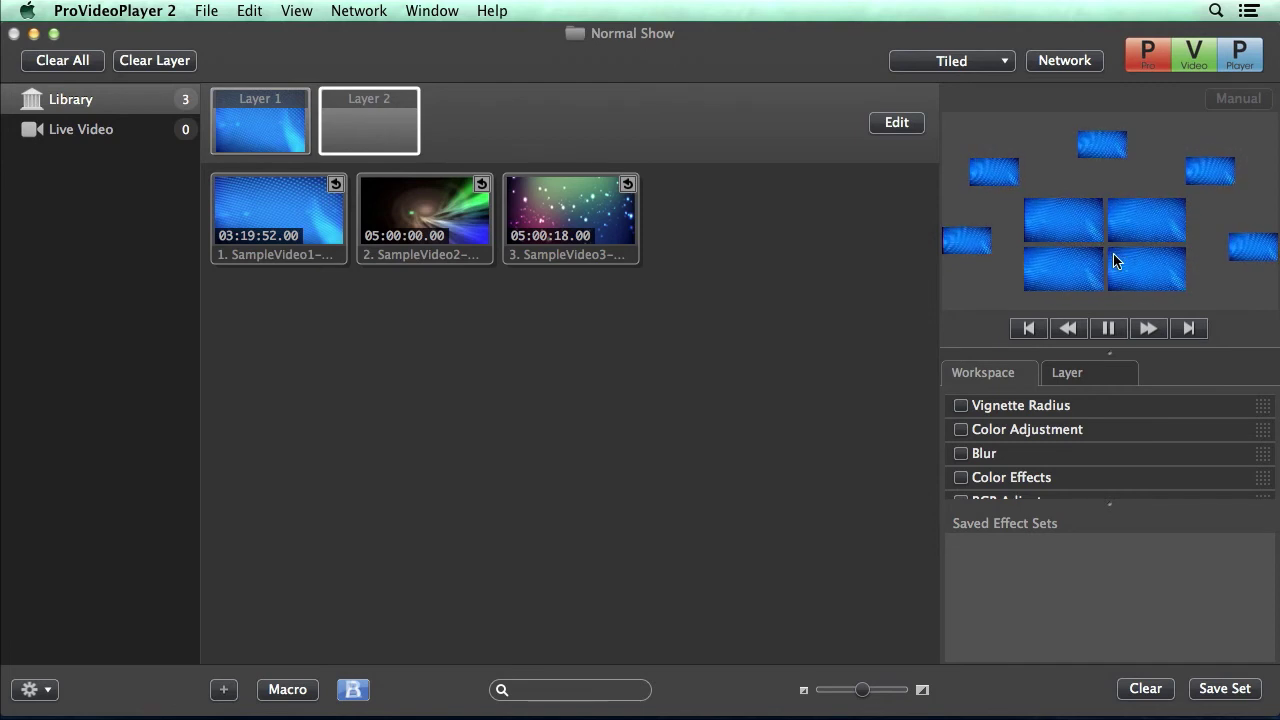
Step: Switch the output to the Spanned+ look and play SampleVideo2 on Layer 2
left_click(1000, 68)
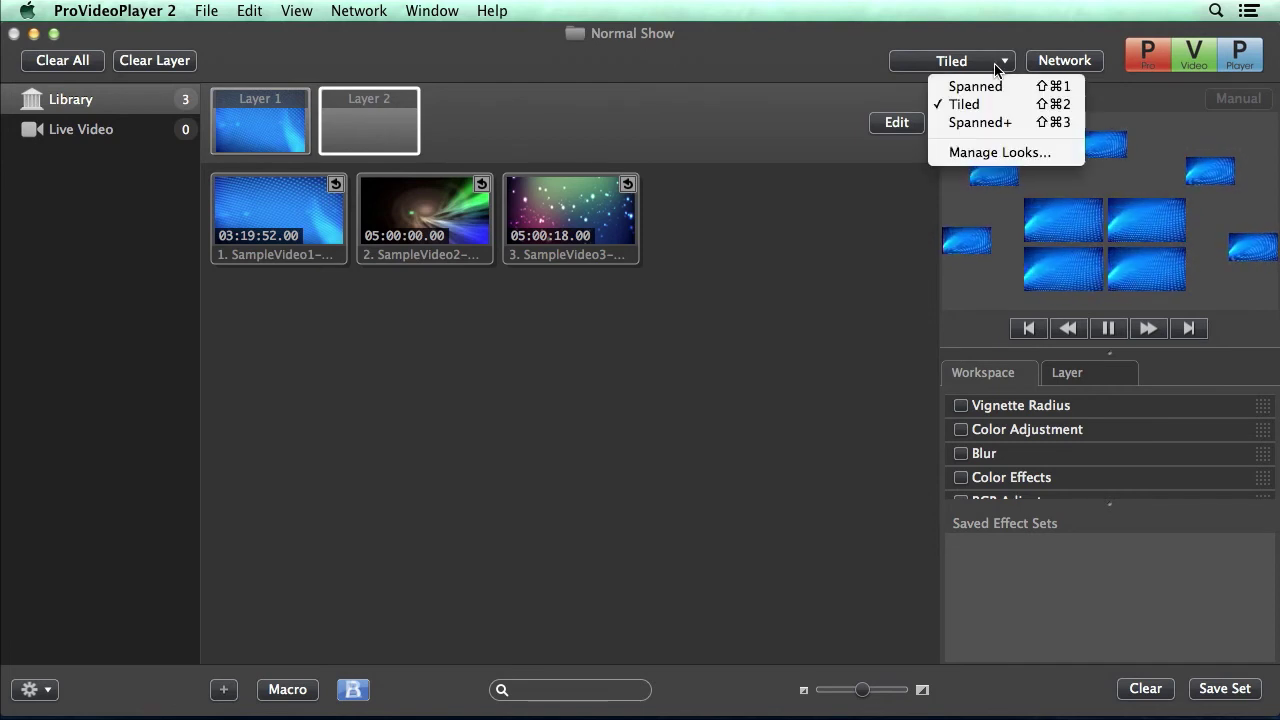
left_click(1000, 124)
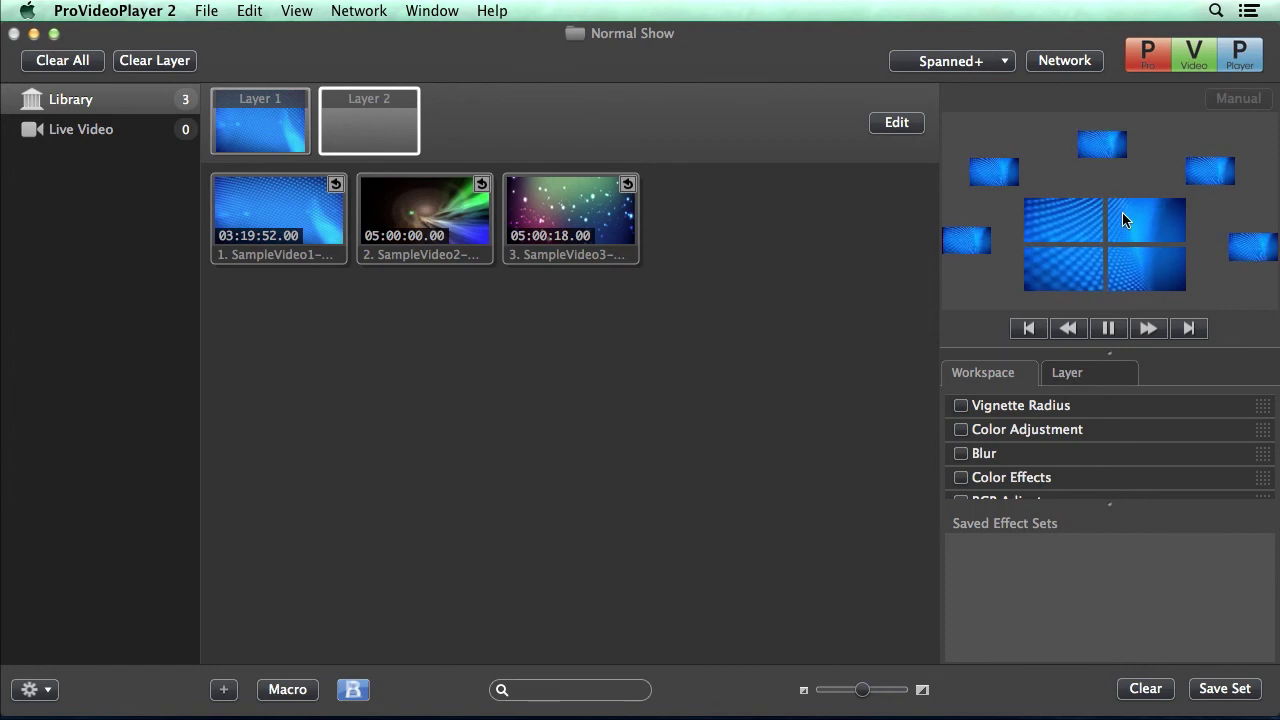
left_click(434, 214)
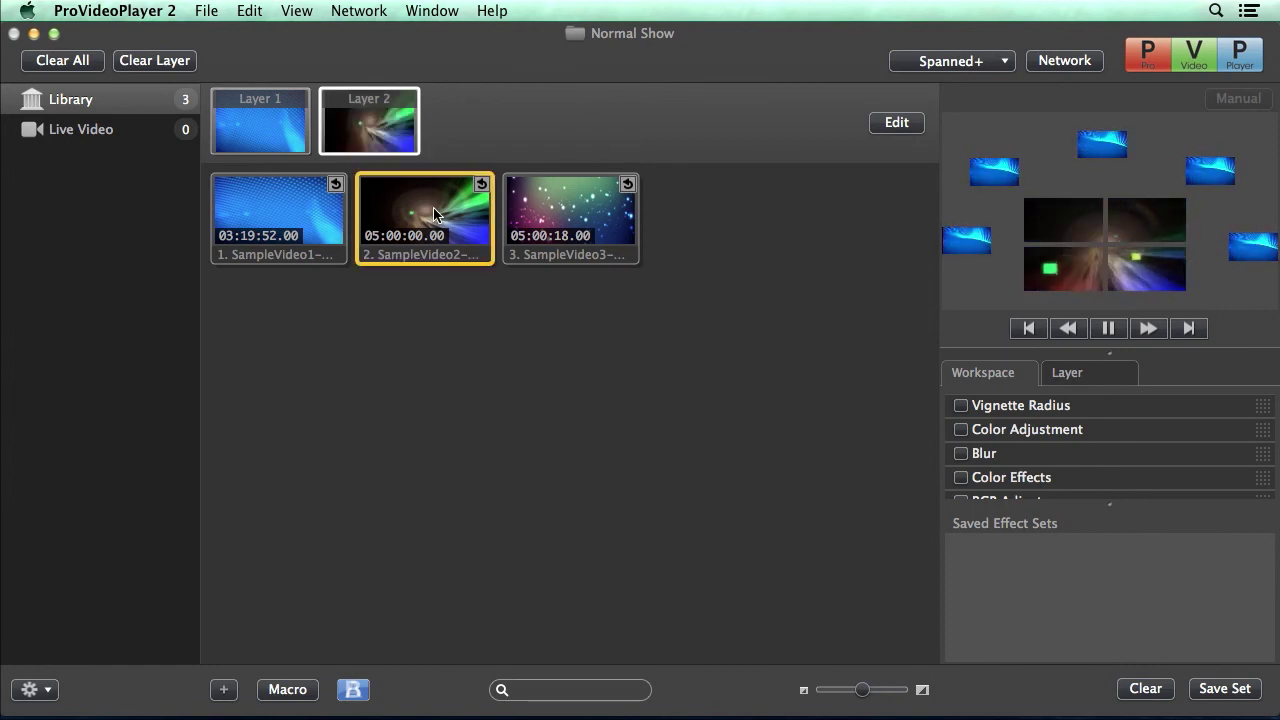